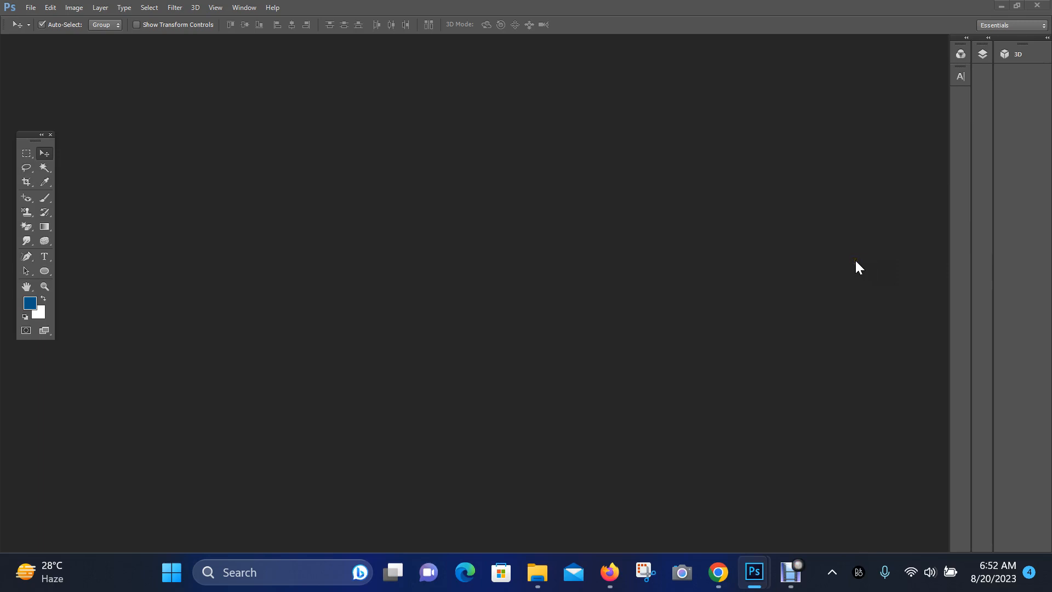
Switch to Chrome and browse Freepik's PSD results for "business card mockup" to examine the available designs
{"action": "mouse_move", "coordinate": [727, 578]}
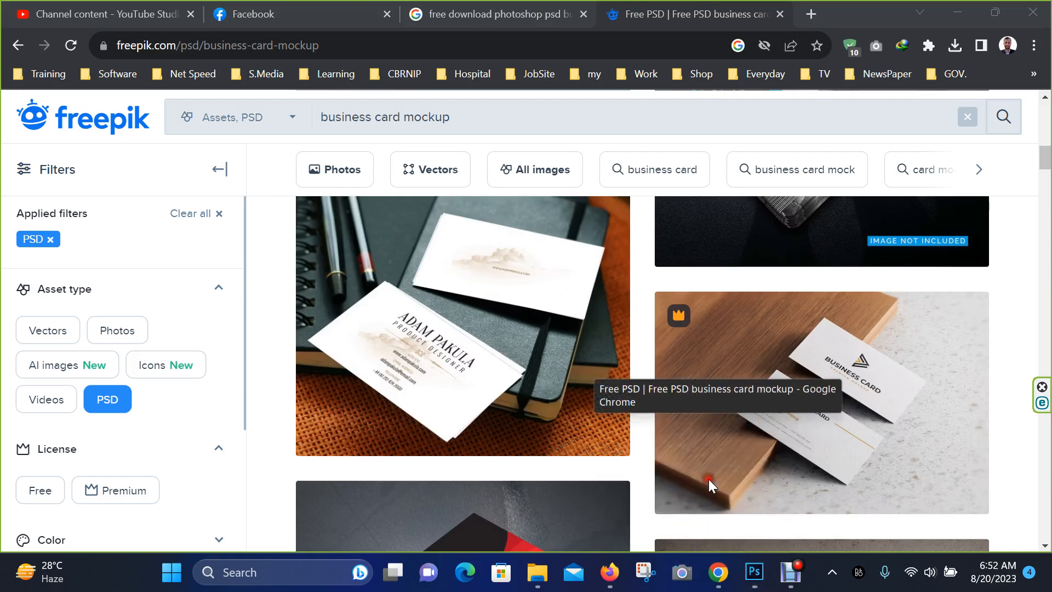
{"action": "left_click", "coordinate": [709, 479]}
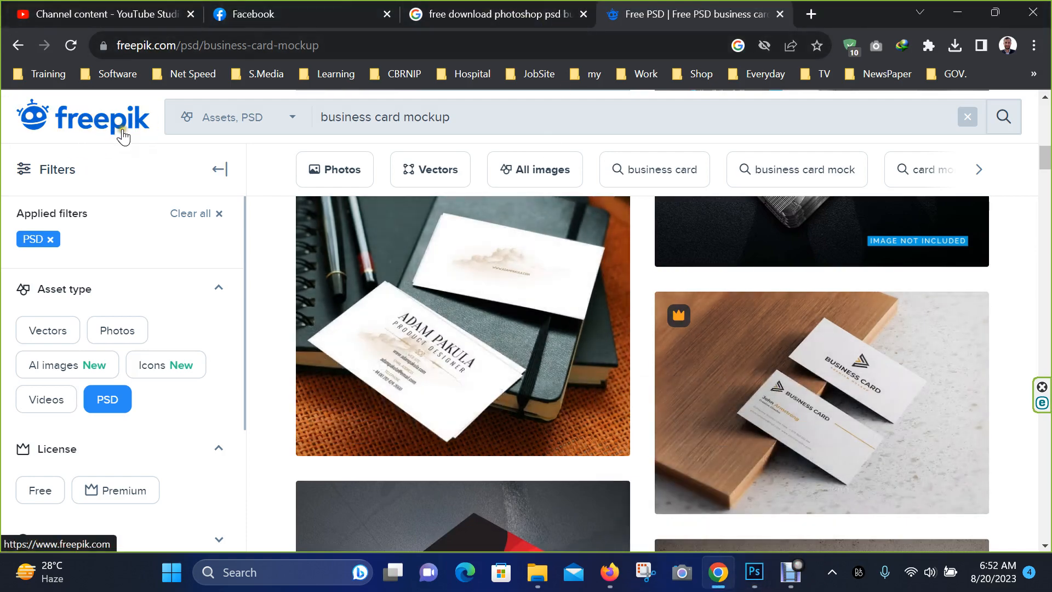
{"action": "left_click", "coordinate": [437, 116]}
{"action": "left_click_drag", "start_coordinate": [449, 117], "coordinate": [307, 113]}
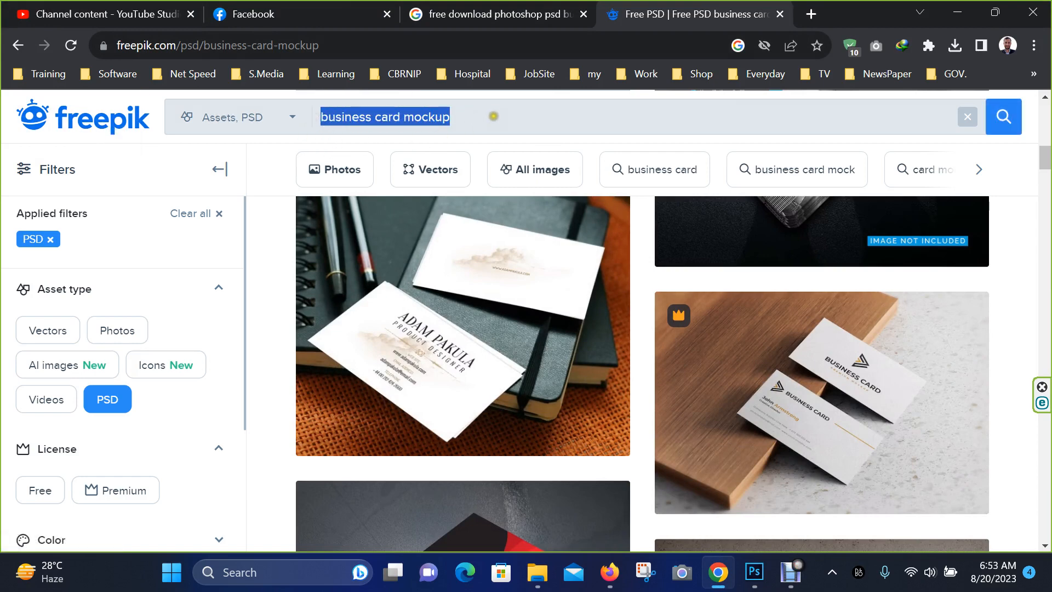
{"action": "left_click", "coordinate": [493, 116]}
{"action": "scroll", "coordinate": [665, 393], "scroll_direction": "down", "scroll_amount": 7}
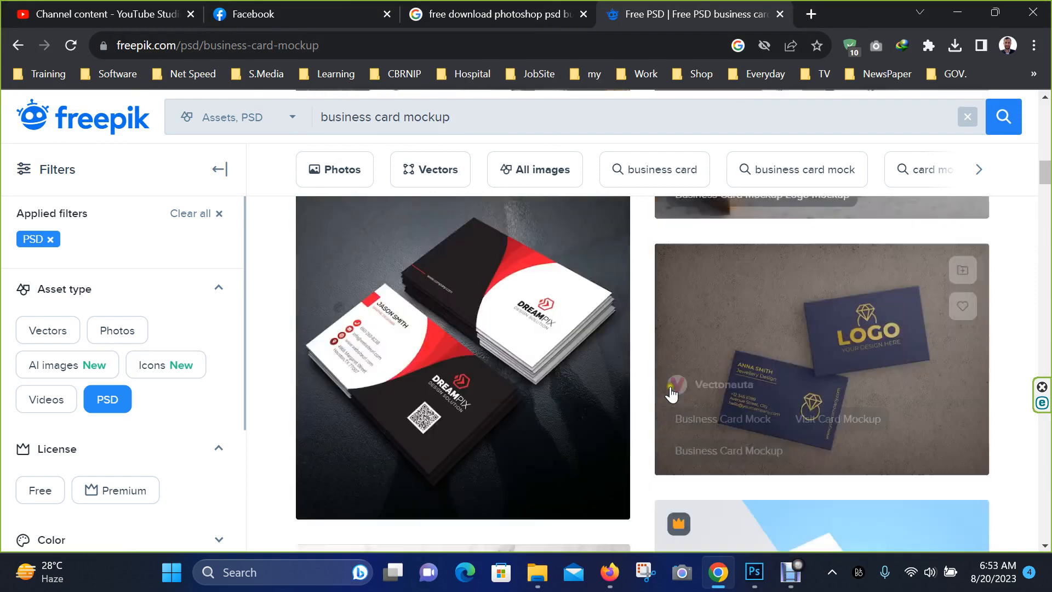
{"action": "scroll", "coordinate": [665, 393], "scroll_direction": "down", "scroll_amount": 12}
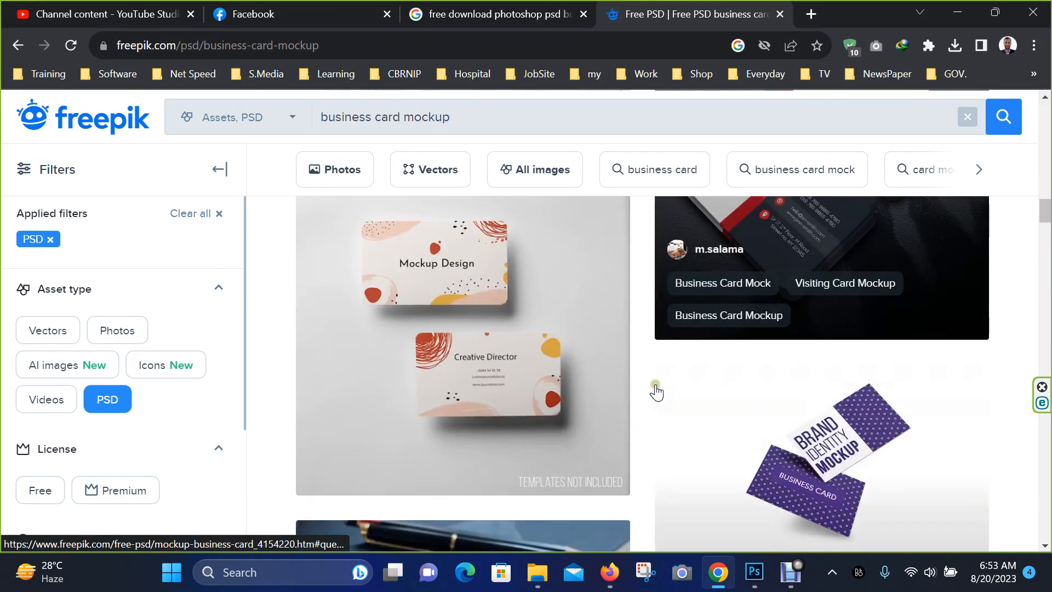
{"action": "scroll", "coordinate": [656, 392], "scroll_direction": "down", "scroll_amount": 5}
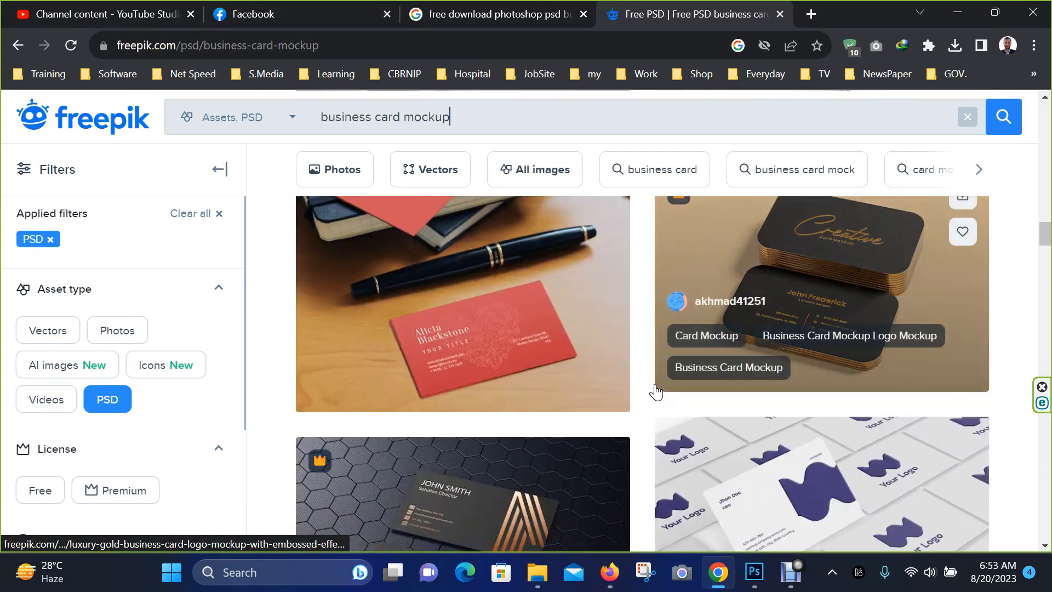
{"action": "scroll", "coordinate": [652, 383], "scroll_direction": "up", "scroll_amount": 10}
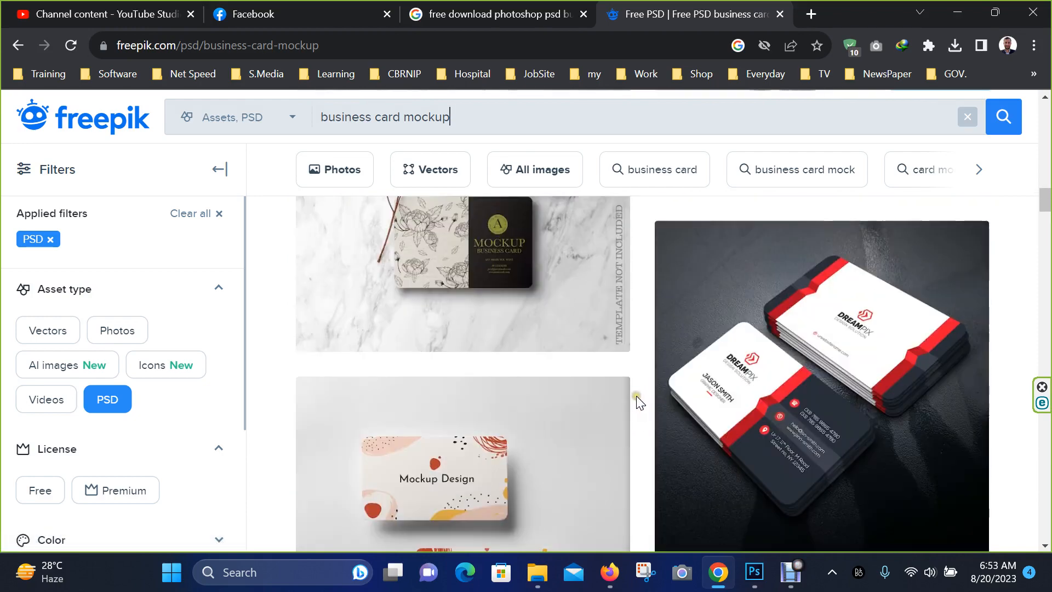
{"action": "scroll", "coordinate": [640, 403], "scroll_direction": "up", "scroll_amount": 6}
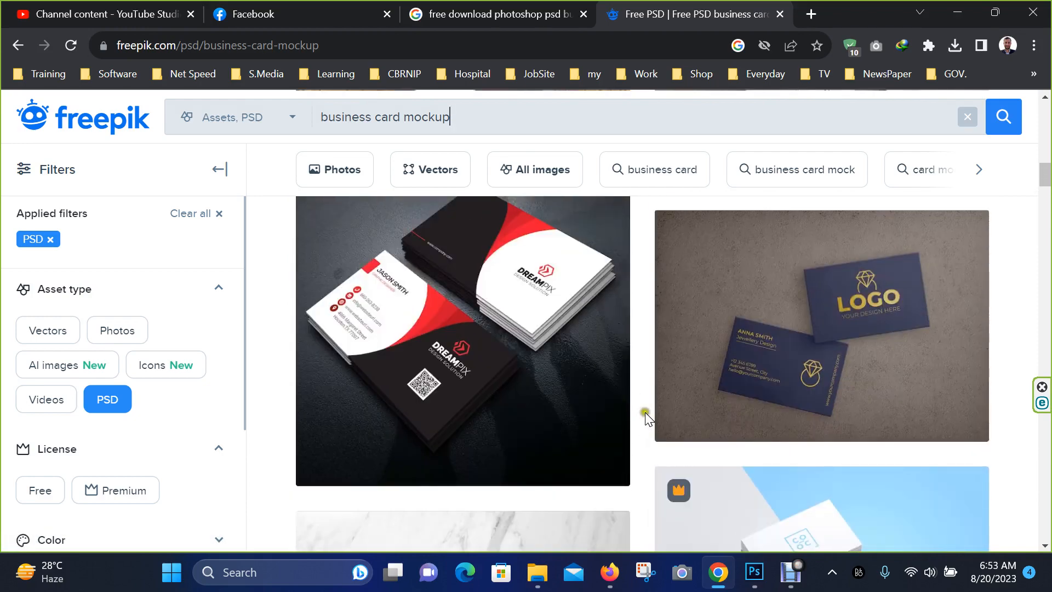
{"action": "mouse_move", "coordinate": [607, 409]}
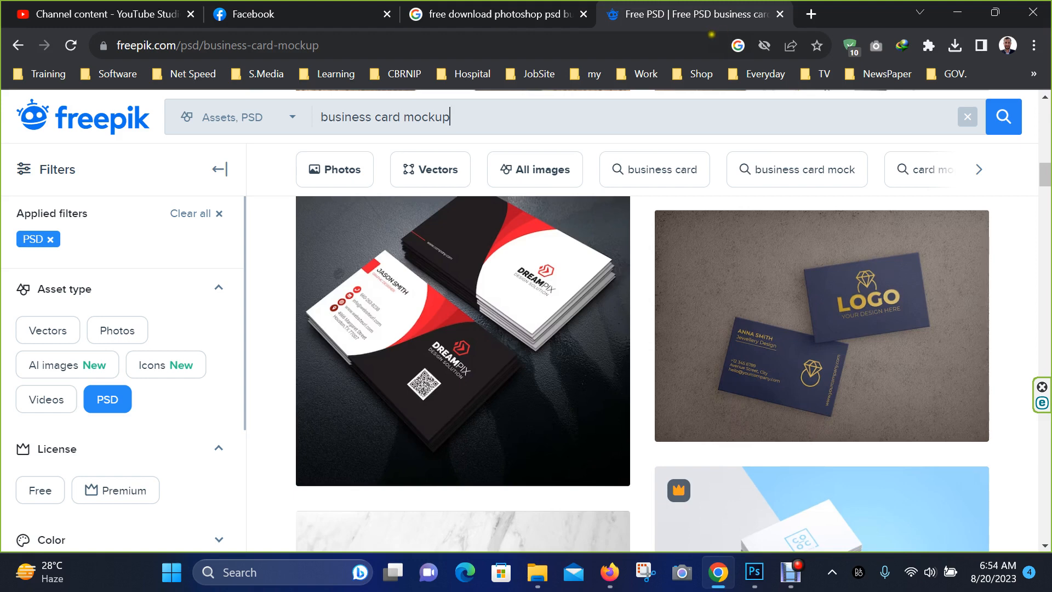
Try to download Freepik's red, black and white corporate card template as a PSD file
{"action": "left_click", "coordinate": [493, 306]}
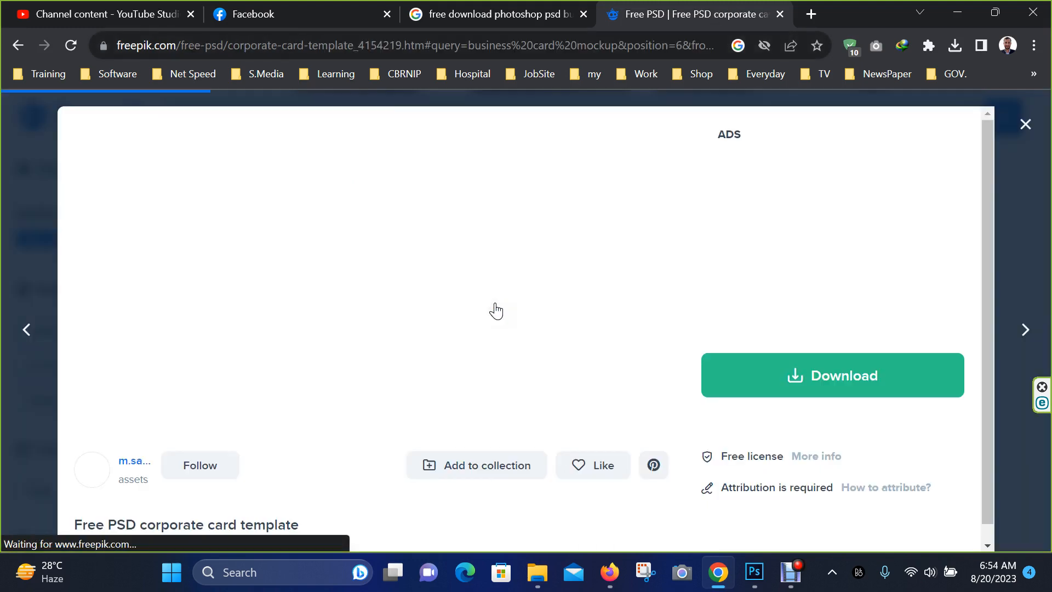
{"action": "left_click", "coordinate": [854, 383]}
{"action": "scroll", "coordinate": [838, 482], "scroll_direction": "down", "scroll_amount": 5}
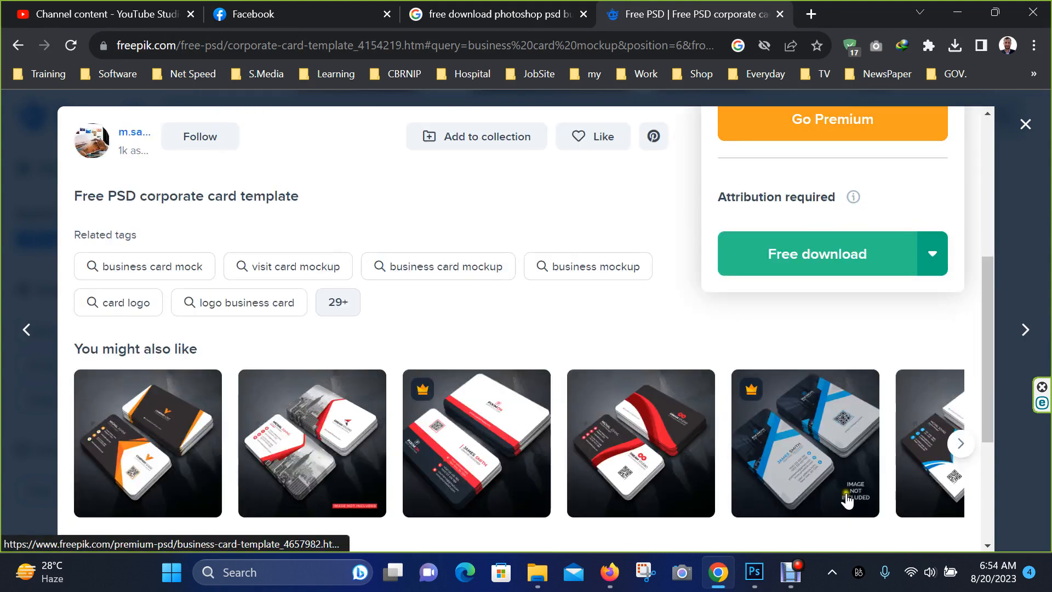
{"action": "left_click", "coordinate": [934, 253]}
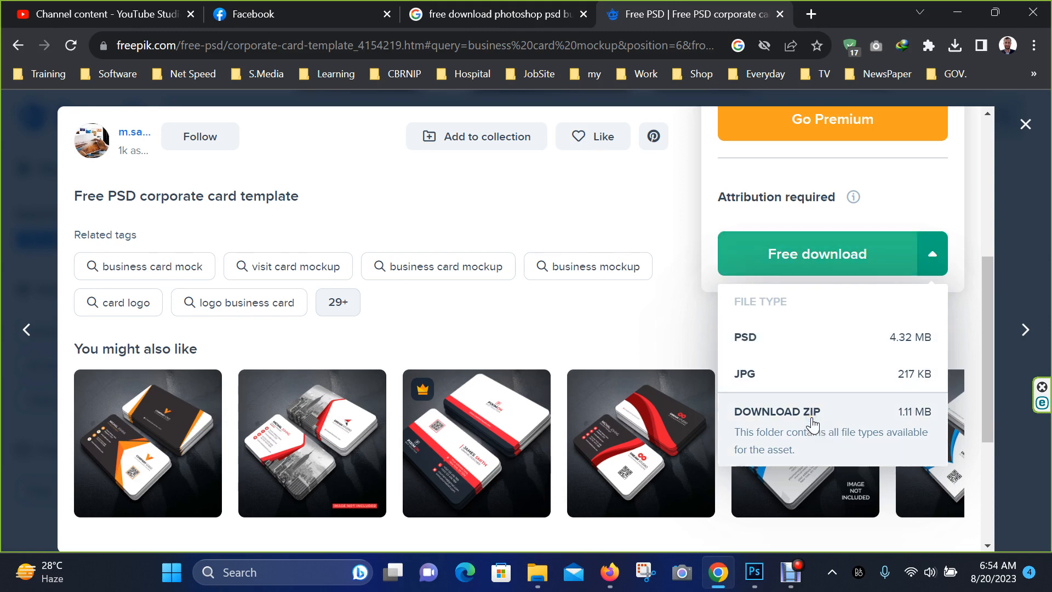
{"action": "left_click", "coordinate": [754, 337]}
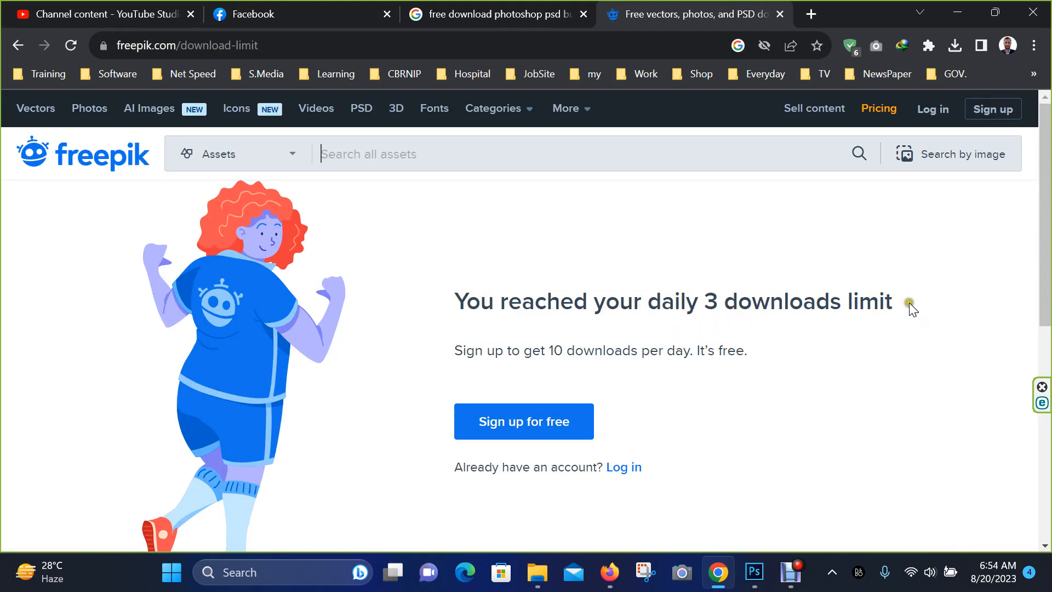
{"action": "left_click_drag", "start_coordinate": [913, 305], "coordinate": [441, 291]}
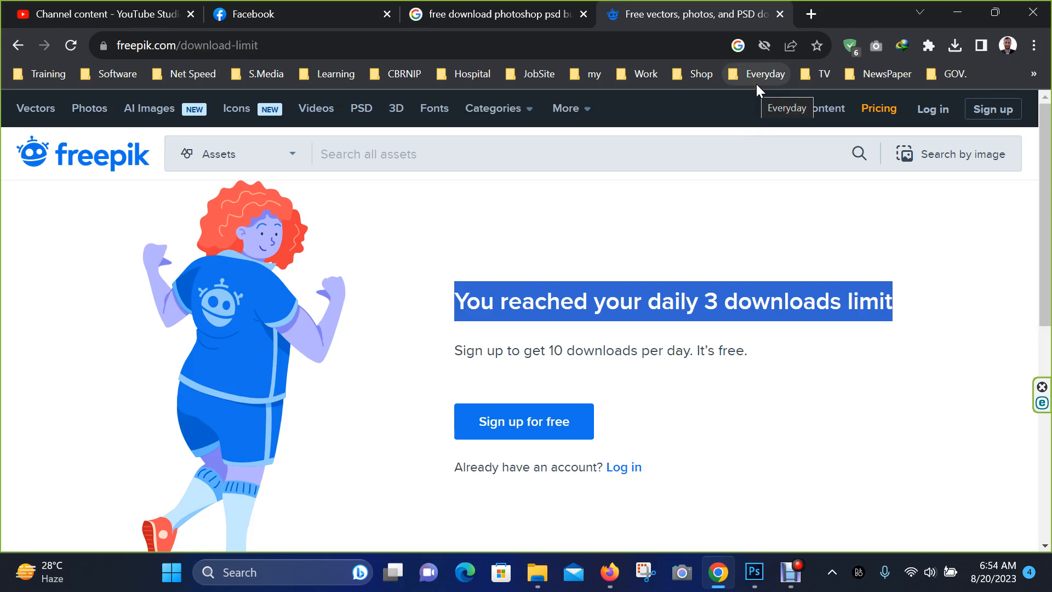
Close the Freepik page and review the Google search "free download photoshop psd business card mockup" with its results
{"action": "left_click", "coordinate": [780, 13]}
{"action": "scroll", "coordinate": [225, 373], "scroll_direction": "up", "scroll_amount": 5}
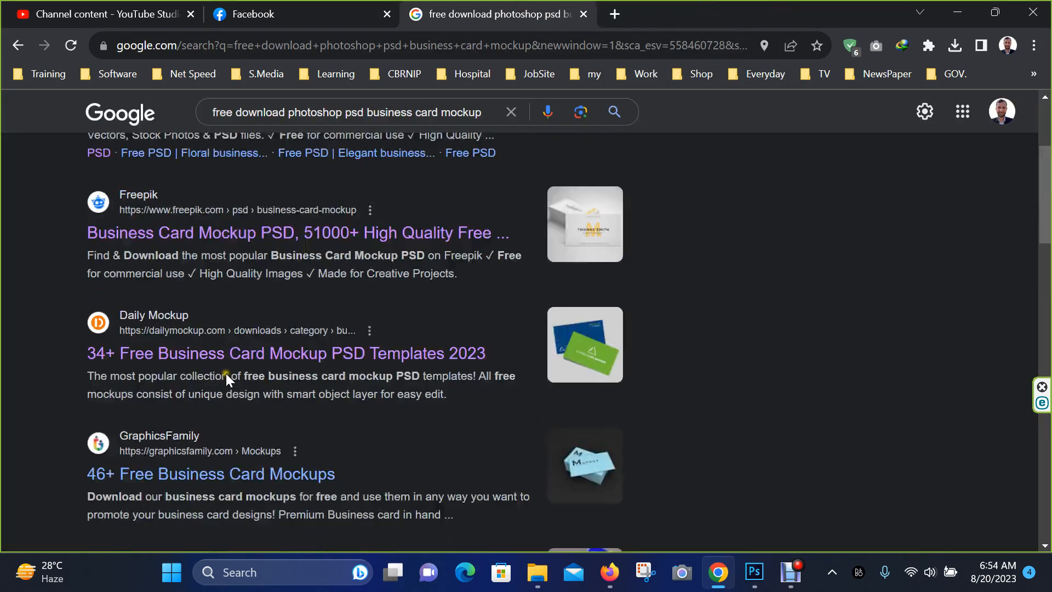
{"action": "scroll", "coordinate": [225, 373], "scroll_direction": "up", "scroll_amount": 1}
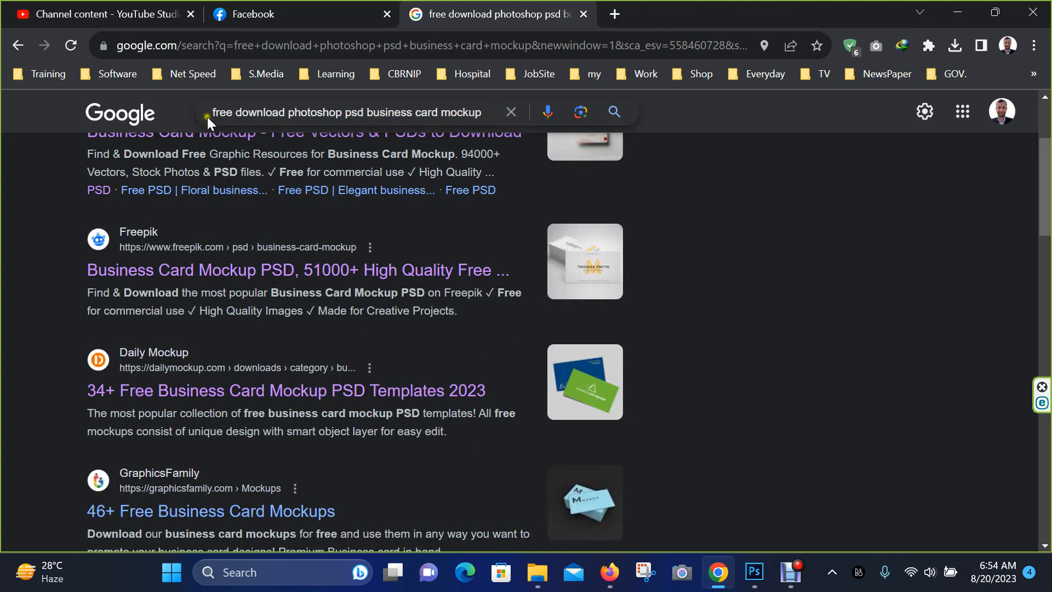
{"action": "left_click", "coordinate": [358, 111]}
{"action": "left_click", "coordinate": [332, 112]}
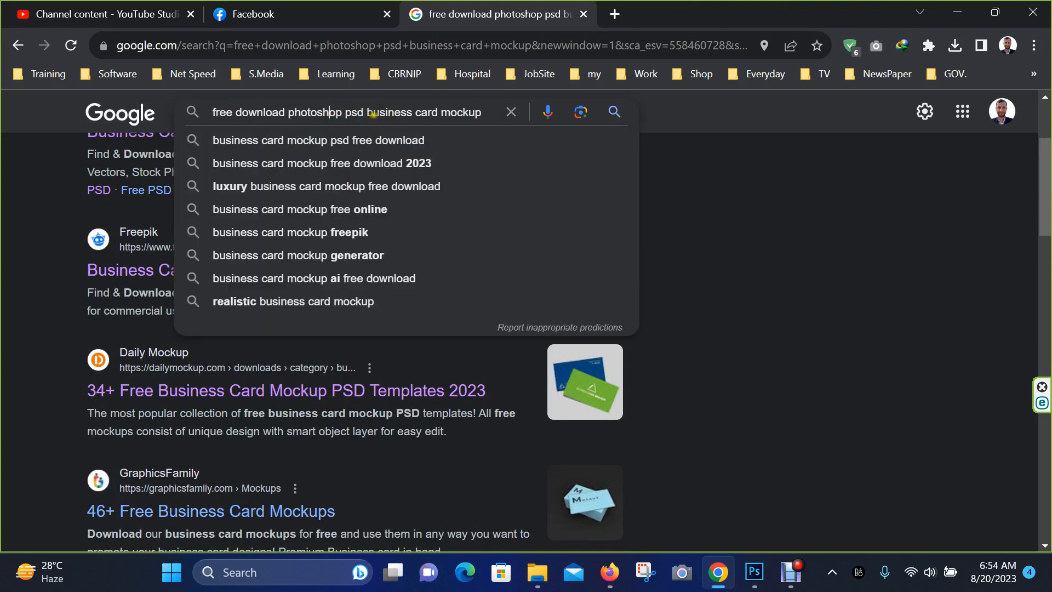
{"action": "left_click_drag", "start_coordinate": [366, 112], "coordinate": [438, 110]}
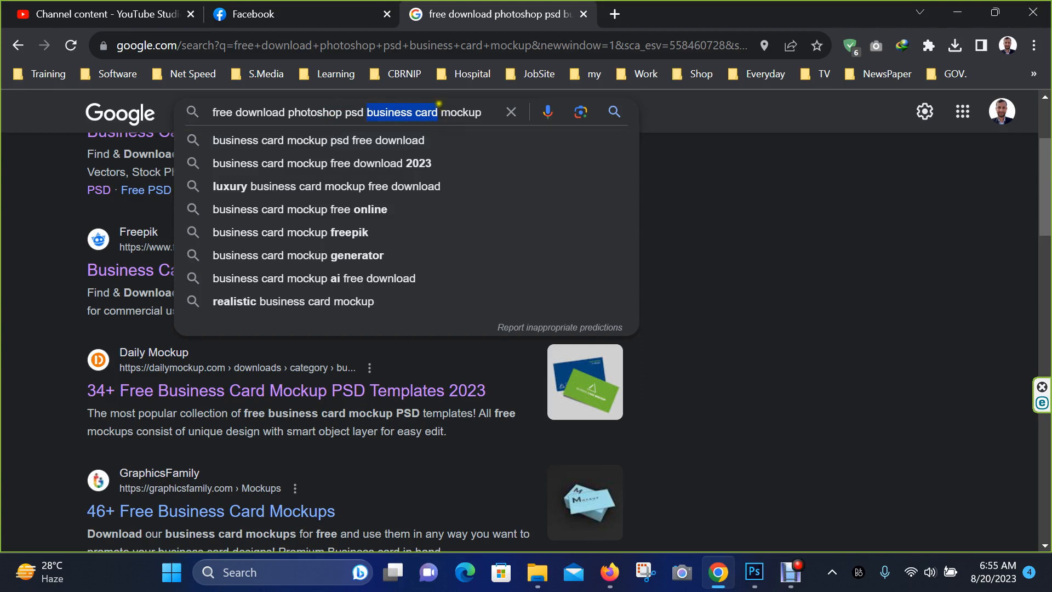
{"action": "left_click", "coordinate": [485, 113]}
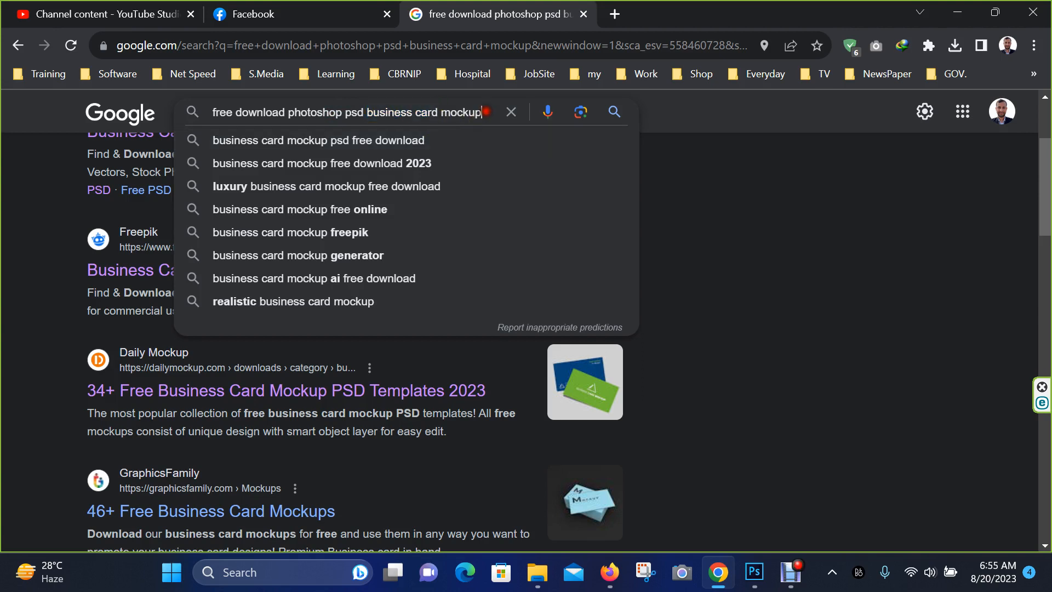
{"action": "left_click", "coordinate": [781, 163]}
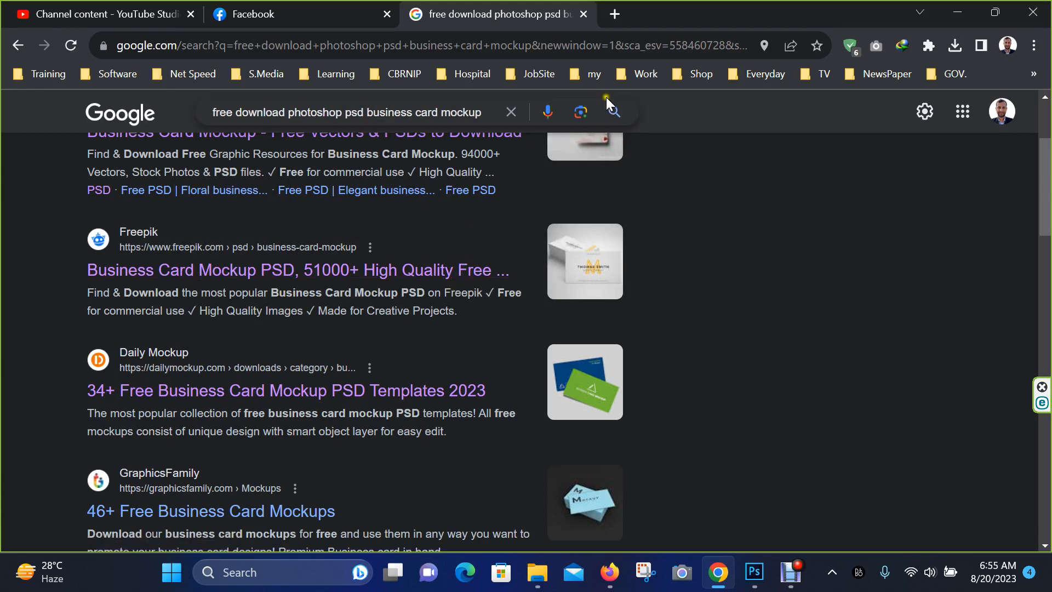
Return to Photoshop, open the Business Card Front Part and Back Part JPG images from folder 18, and move their windows apart
{"action": "left_click", "coordinate": [962, 7]}
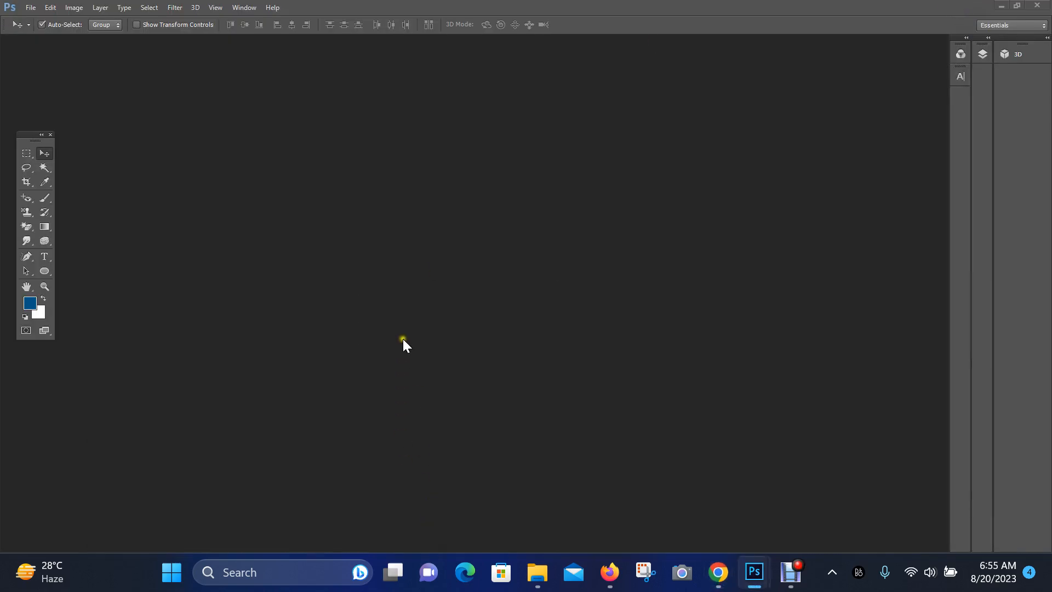
{"action": "double_click", "coordinate": [384, 230]}
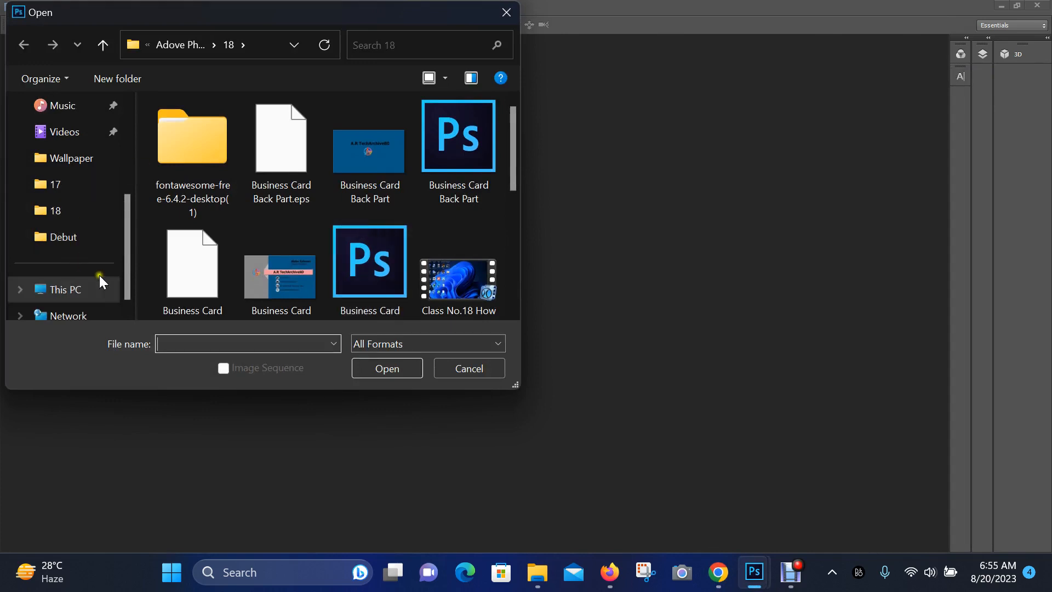
{"action": "left_click", "coordinate": [63, 213]}
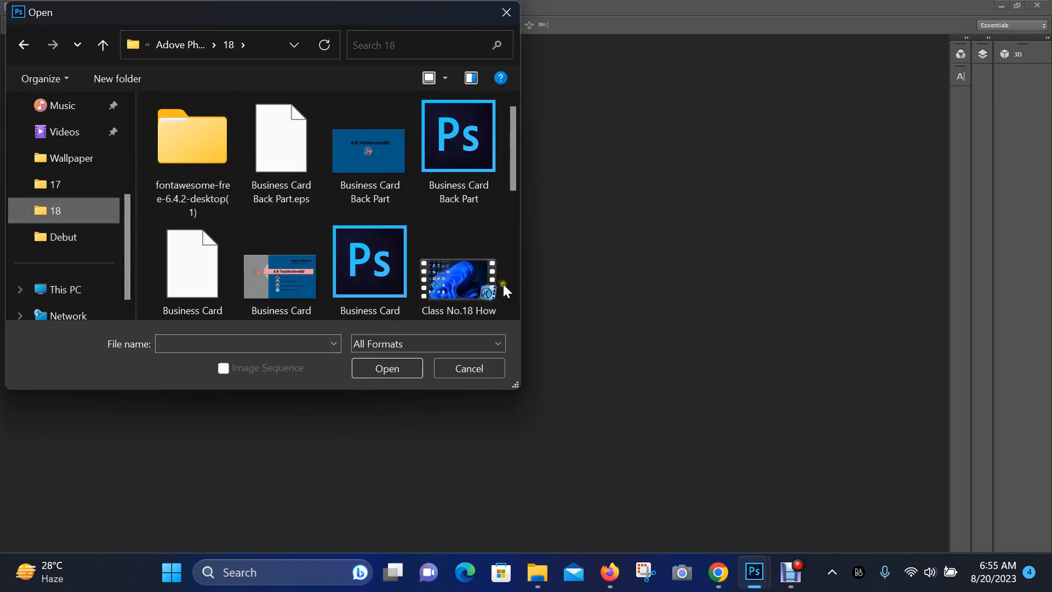
{"action": "left_click", "coordinate": [288, 282]}
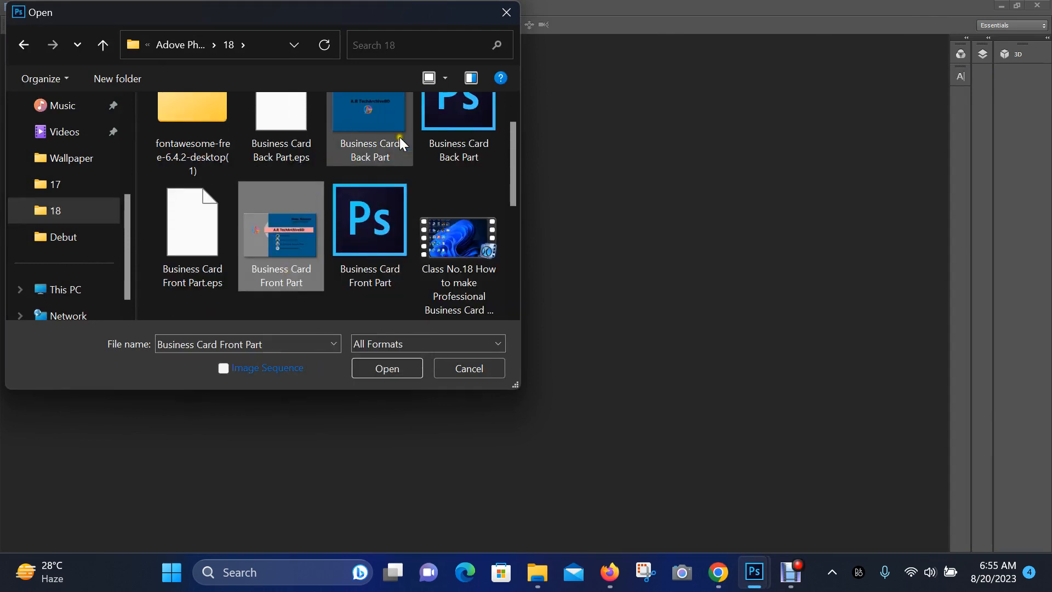
{"action": "left_click", "coordinate": [384, 133], "text": "ctrl"}
{"action": "left_click", "coordinate": [399, 368]}
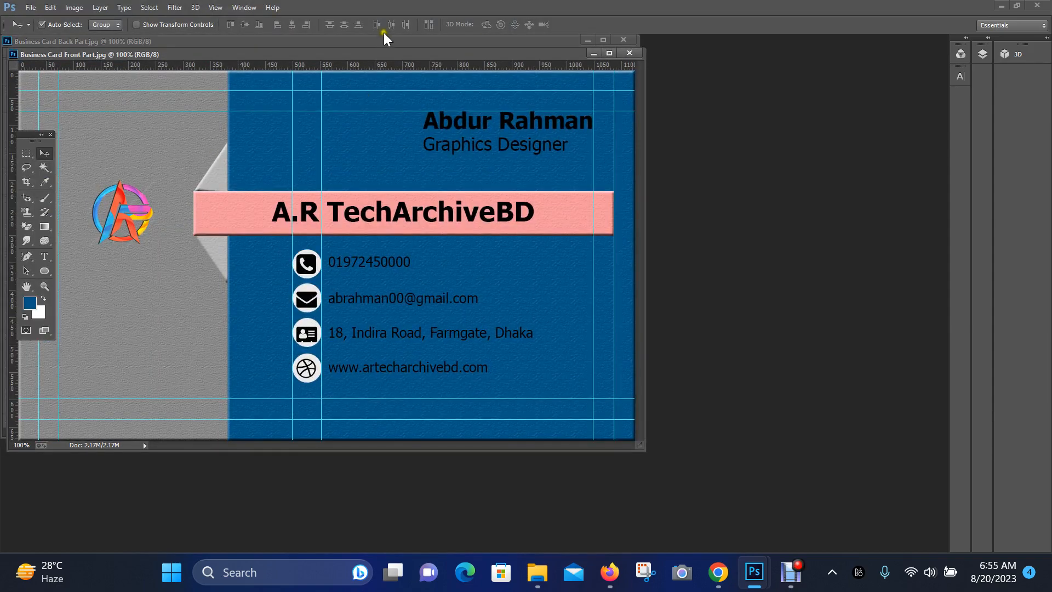
{"action": "left_click_drag", "start_coordinate": [389, 43], "coordinate": [385, 143]}
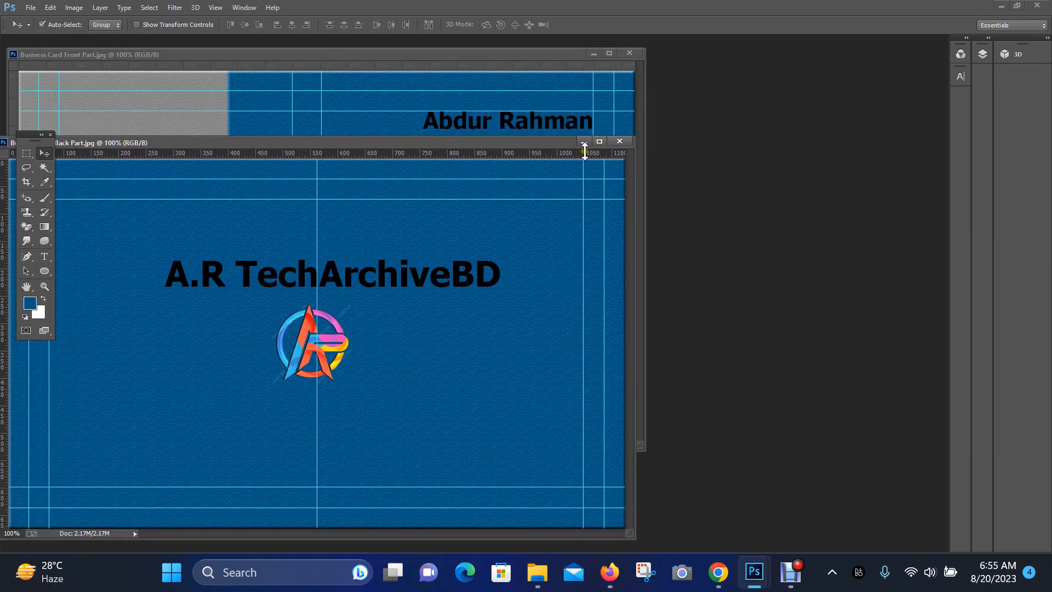
Open the business card mockup file 956934_91.psd from the Downloads folder
{"action": "left_click", "coordinate": [33, 5]}
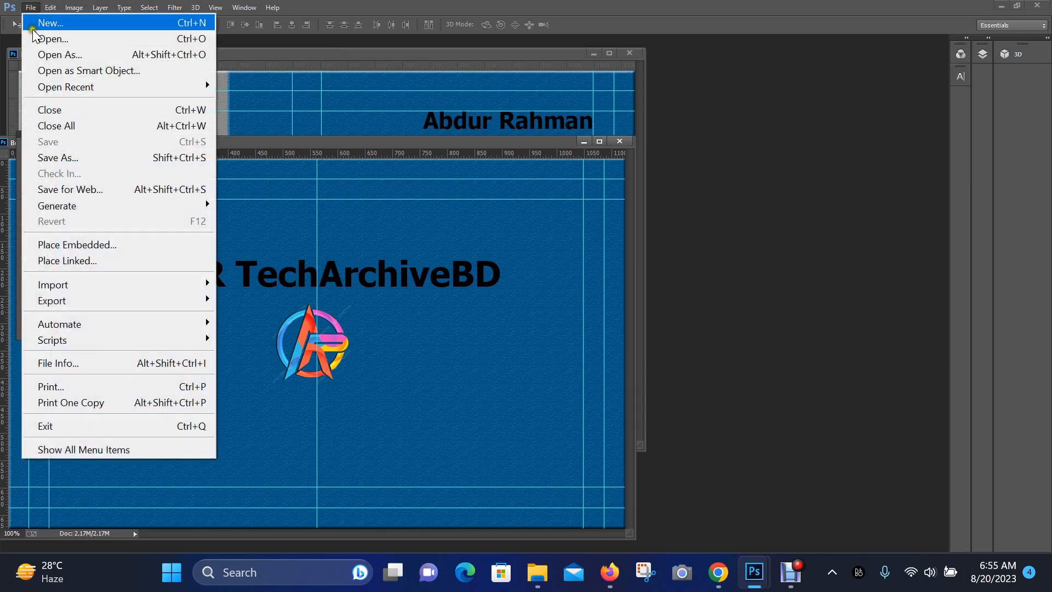
{"action": "left_click", "coordinate": [55, 39]}
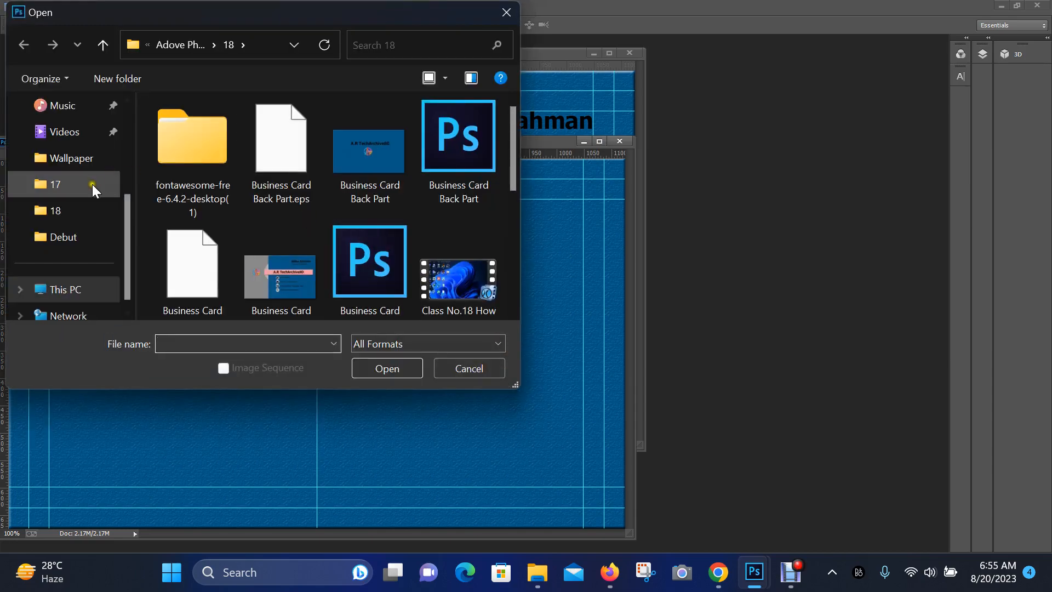
{"action": "scroll", "coordinate": [75, 161], "scroll_direction": "up", "scroll_amount": 3}
{"action": "left_click", "coordinate": [79, 161]}
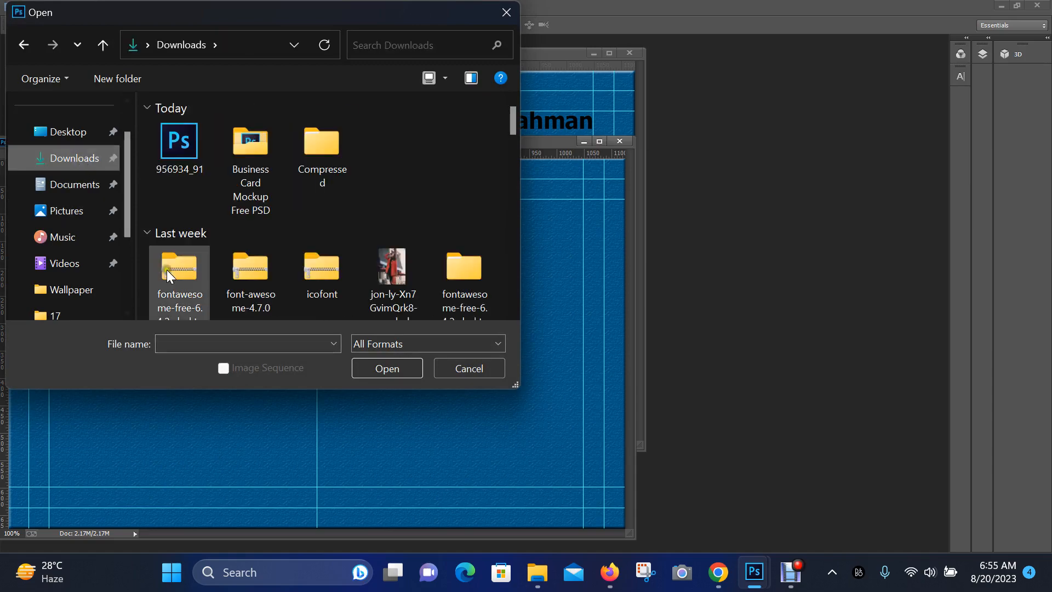
{"action": "left_click", "coordinate": [186, 154]}
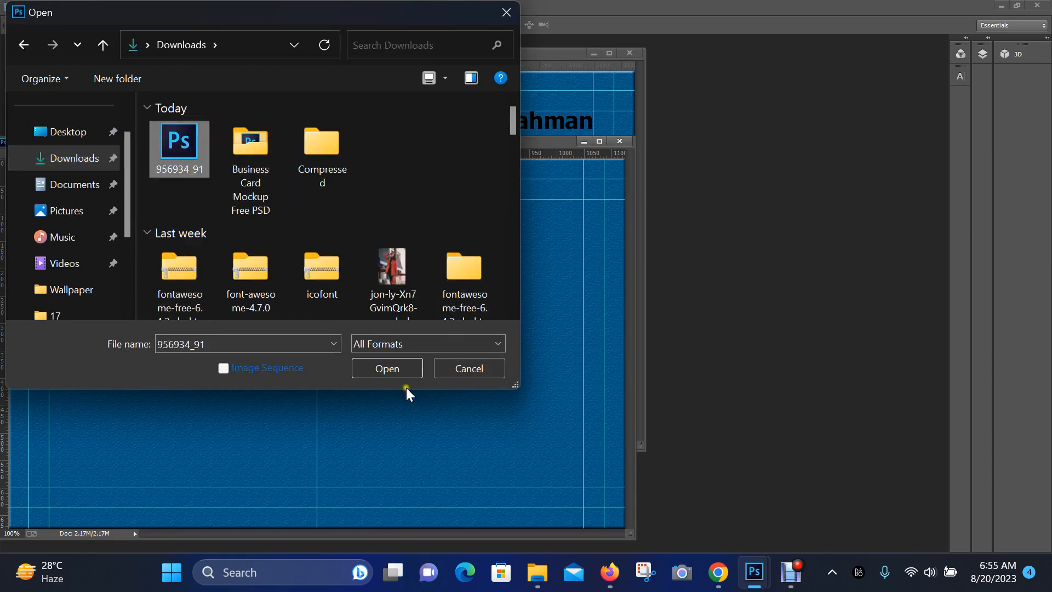
{"action": "left_click", "coordinate": [396, 371]}
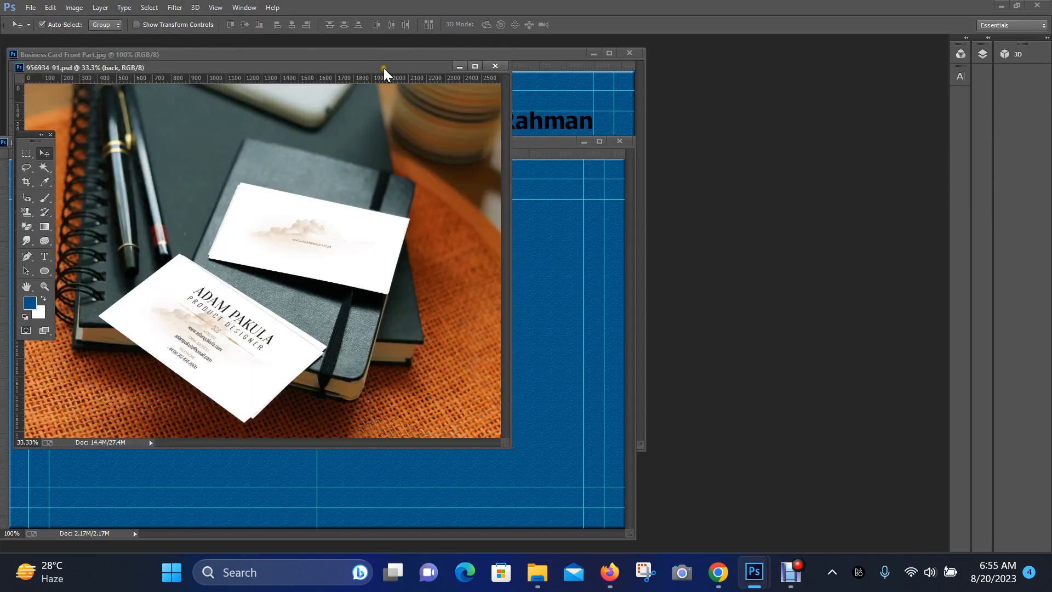
Dock the mockup, Business Card Back Part and Front Part documents into the workspace and show the mockup's layers
{"action": "left_click_drag", "start_coordinate": [384, 68], "coordinate": [600, 41]}
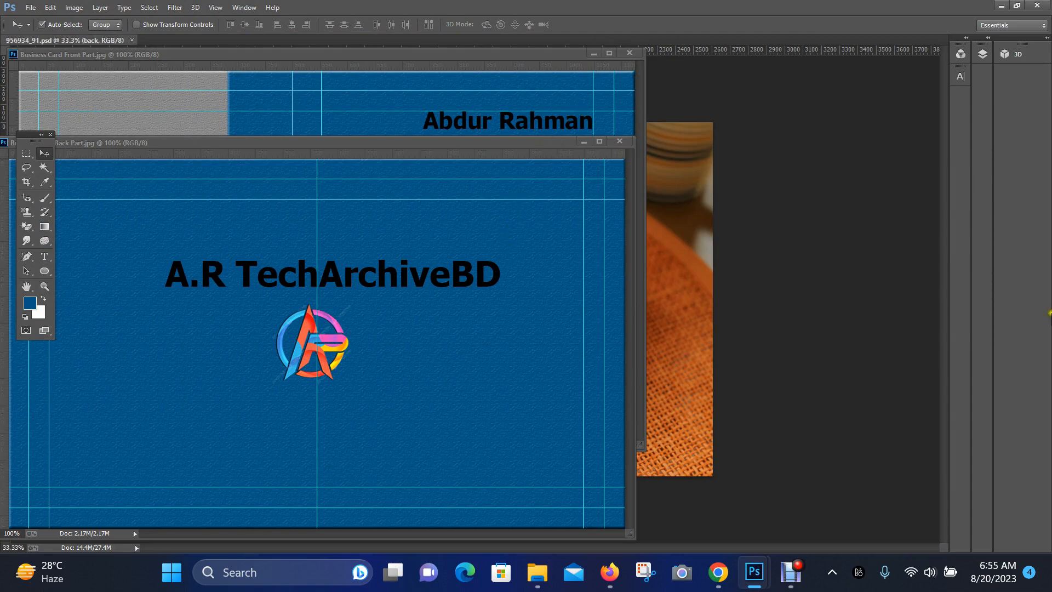
{"action": "left_click", "coordinate": [983, 54]}
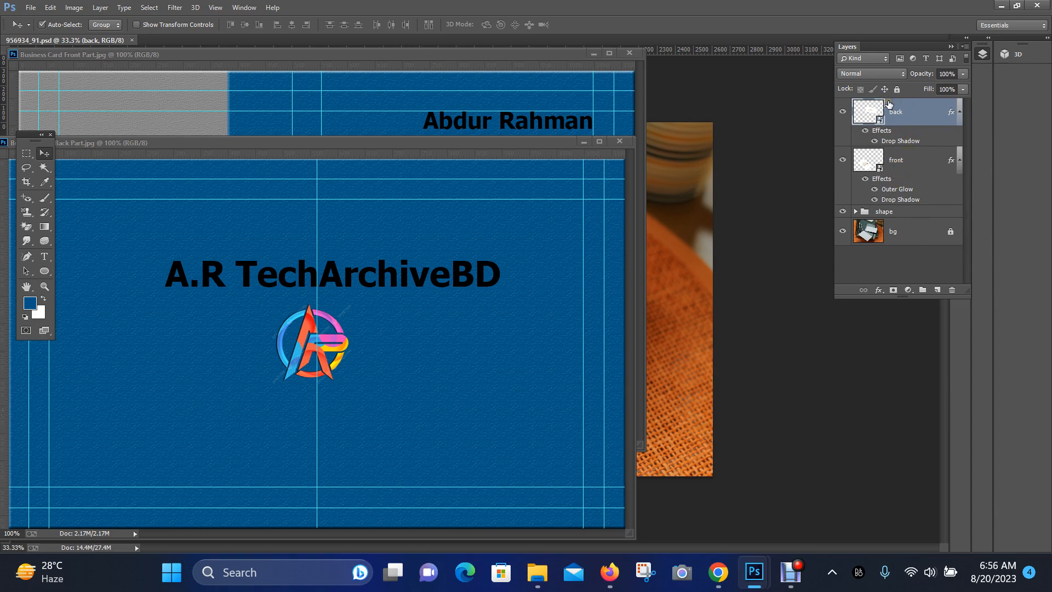
{"action": "left_click", "coordinate": [715, 282]}
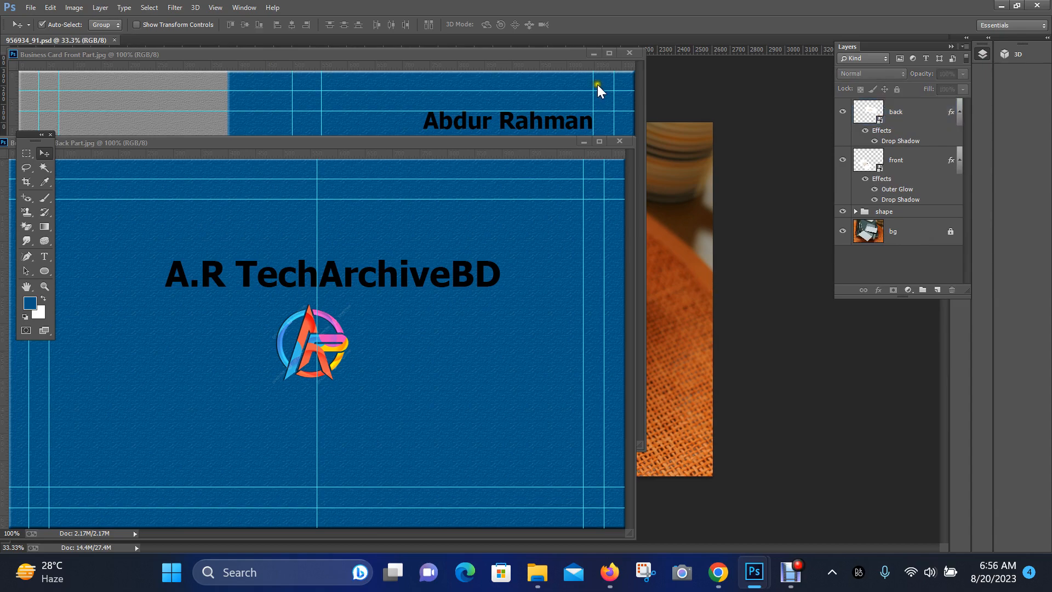
{"action": "left_click_drag", "start_coordinate": [540, 140], "coordinate": [594, 35]}
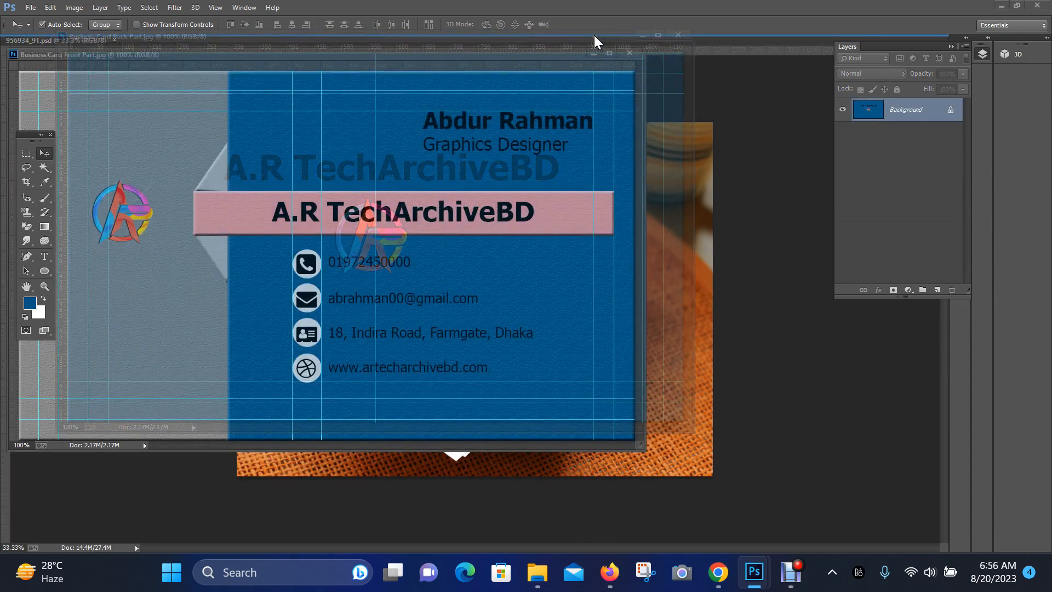
{"action": "left_click", "coordinate": [457, 83]}
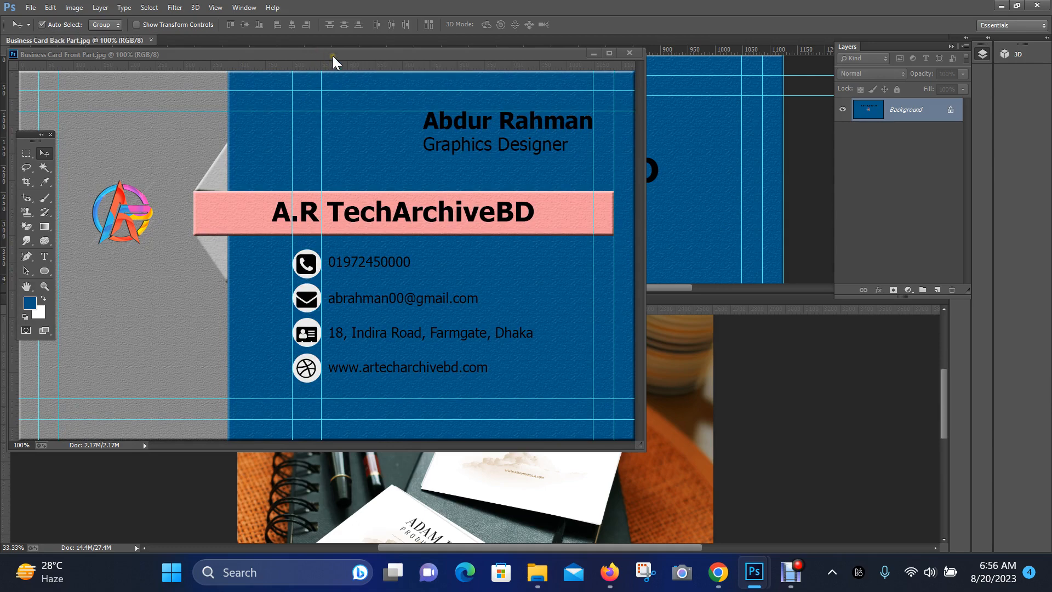
{"action": "left_click_drag", "start_coordinate": [333, 56], "coordinate": [386, 42]}
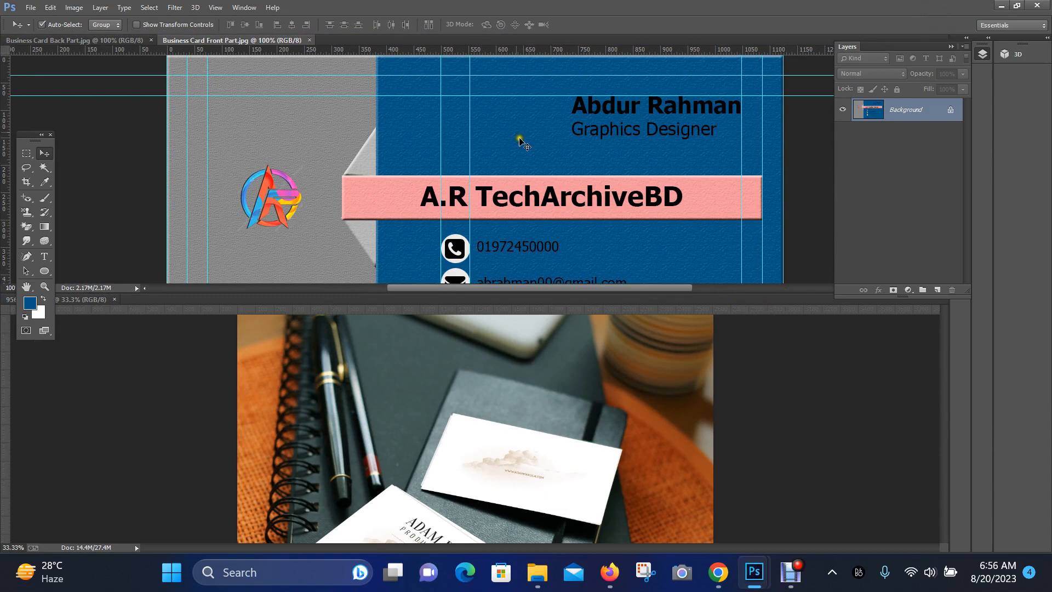
Check the docked Front Part and Back Part designs against the mockup and close the split-view 956934_91.psd document
{"action": "left_click", "coordinate": [611, 432]}
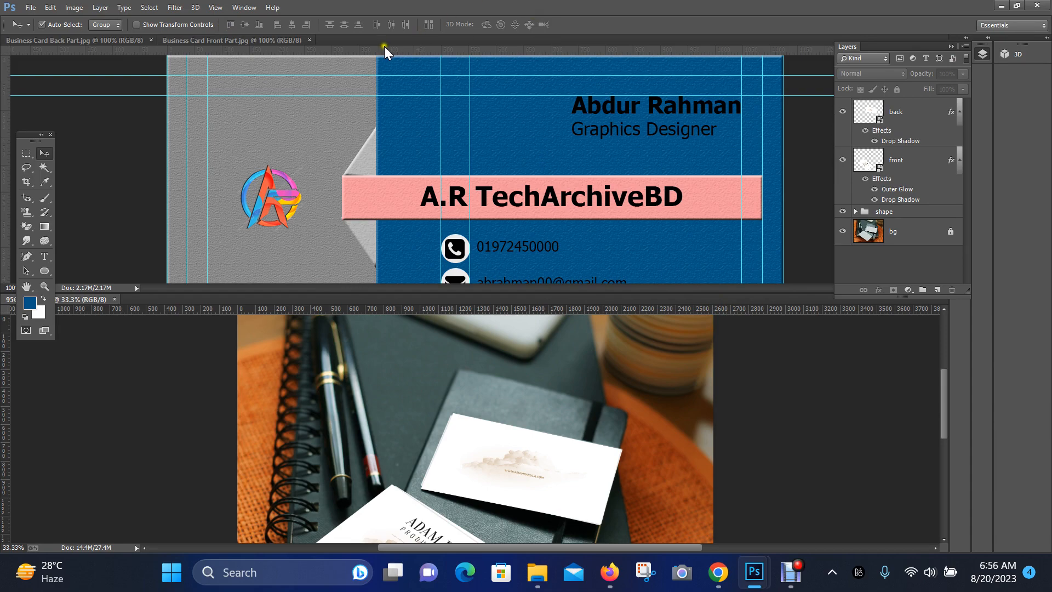
{"action": "left_click", "coordinate": [239, 42]}
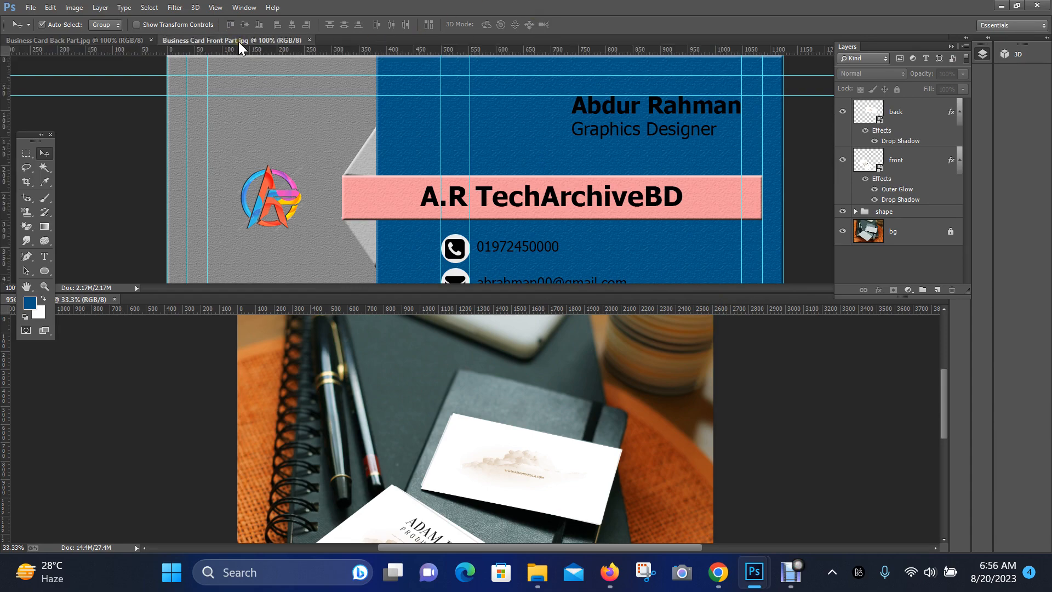
{"action": "left_click", "coordinate": [104, 37]}
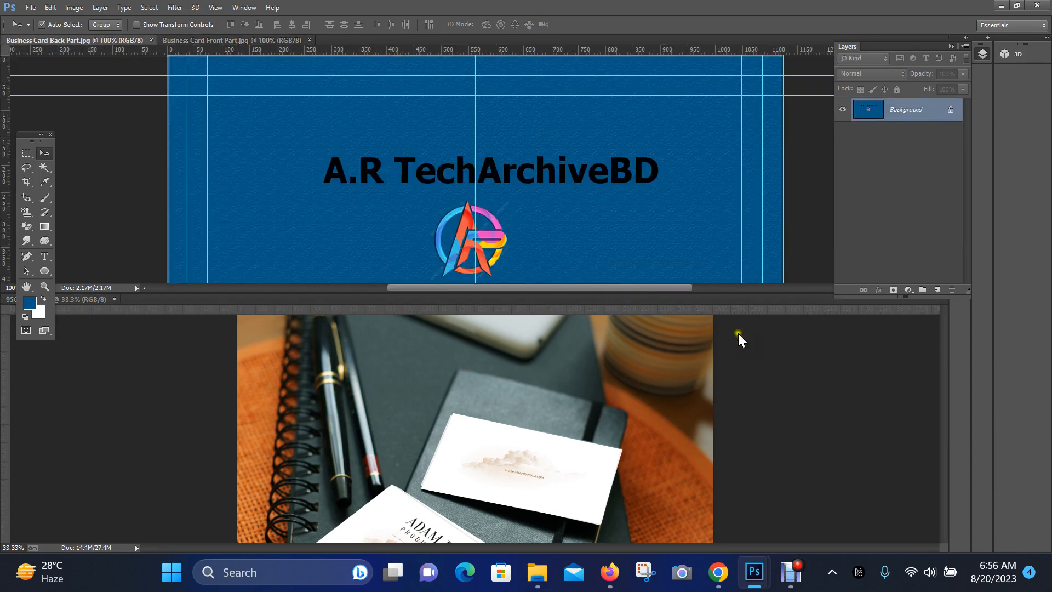
{"action": "left_click", "coordinate": [710, 307]}
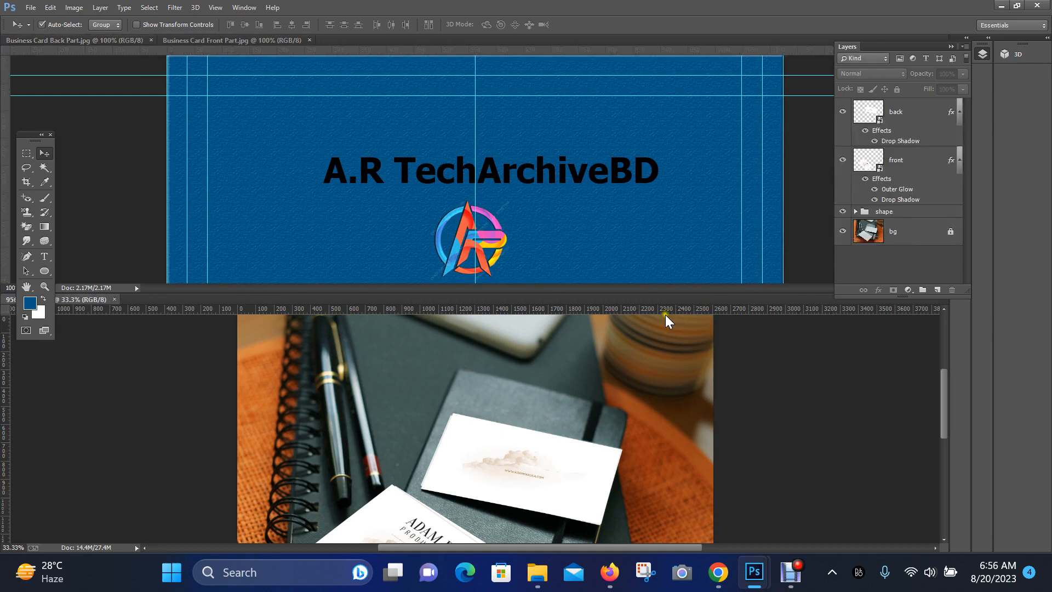
{"action": "left_click", "coordinate": [116, 299]}
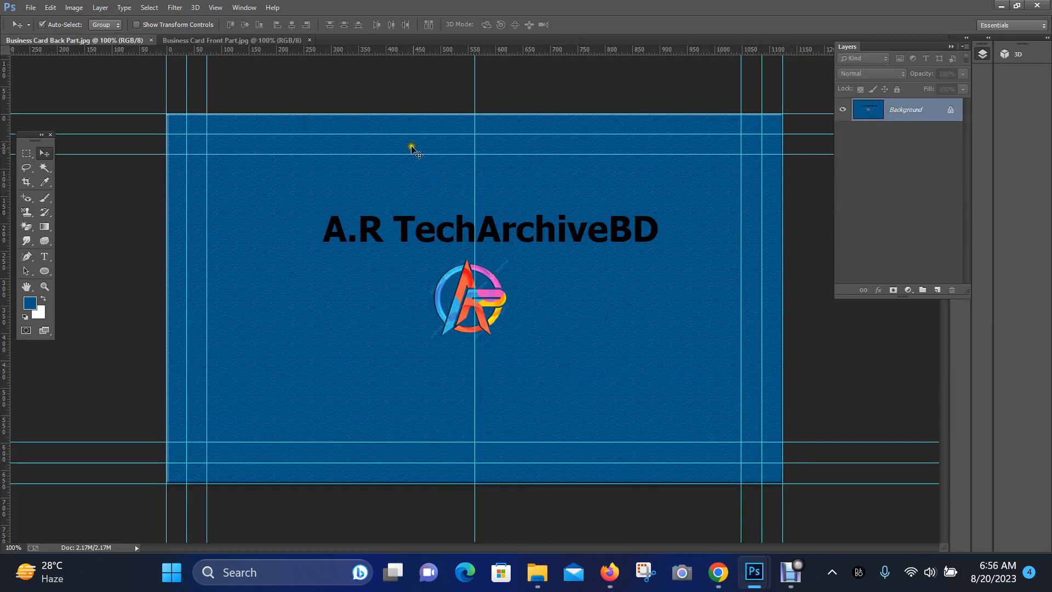
Reopen the mockup file 956934_91.psd from the Downloads folder and dock it as a tab beside the two card designs
{"action": "left_click", "coordinate": [195, 38]}
{"action": "left_click", "coordinate": [78, 42]}
{"action": "left_click", "coordinate": [29, 8]}
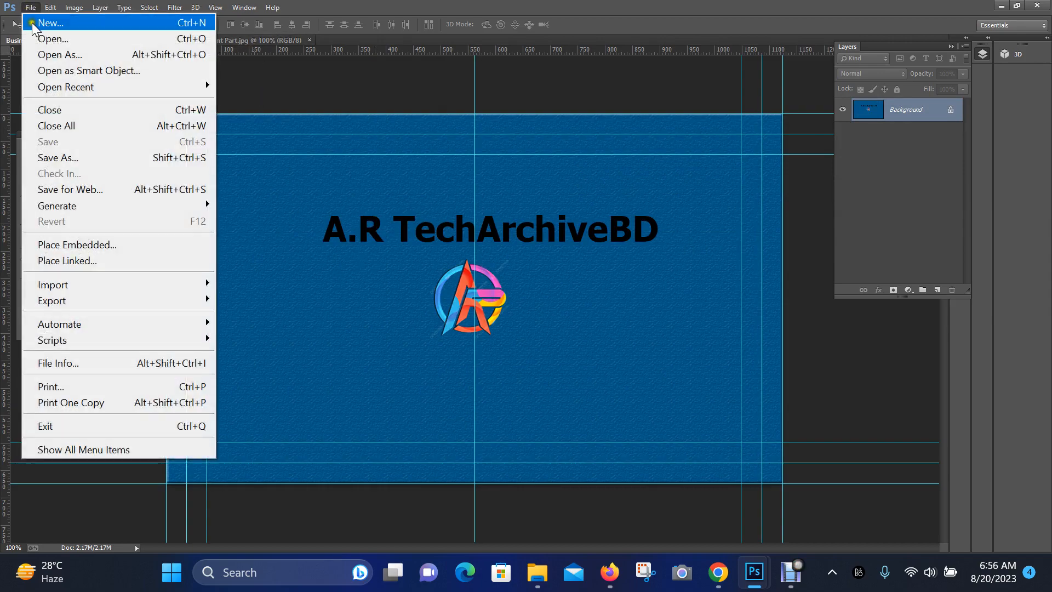
{"action": "left_click", "coordinate": [47, 38]}
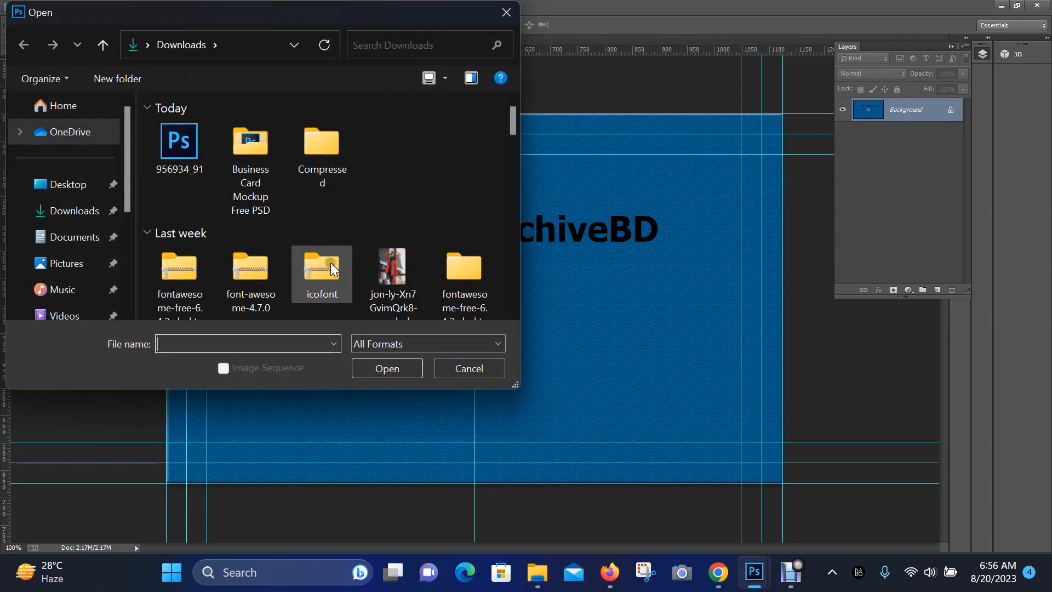
{"action": "left_click", "coordinate": [192, 164]}
{"action": "left_click", "coordinate": [390, 371]}
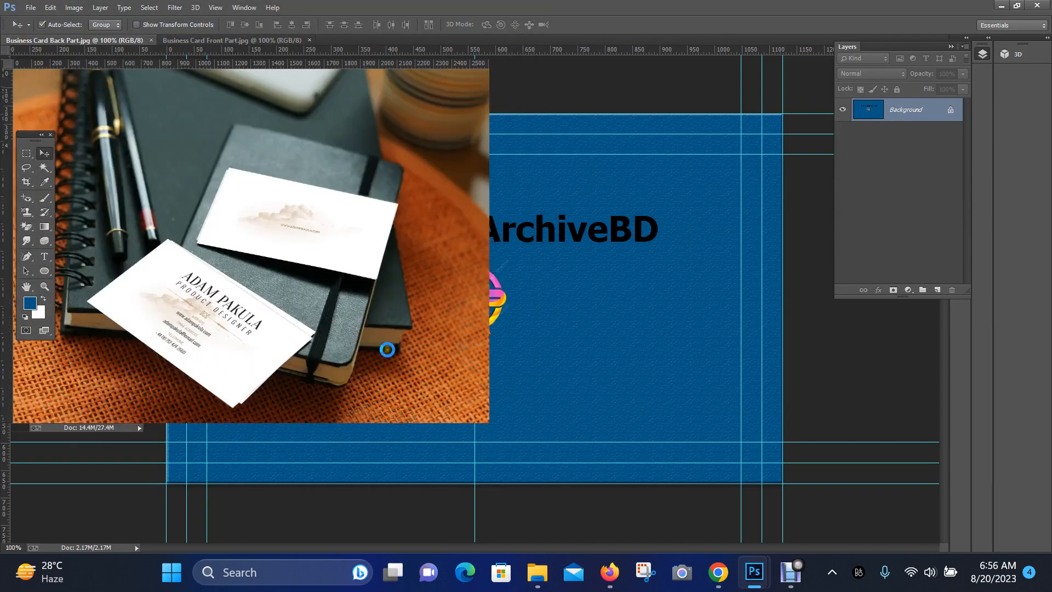
{"action": "left_click_drag", "start_coordinate": [268, 54], "coordinate": [456, 35]}
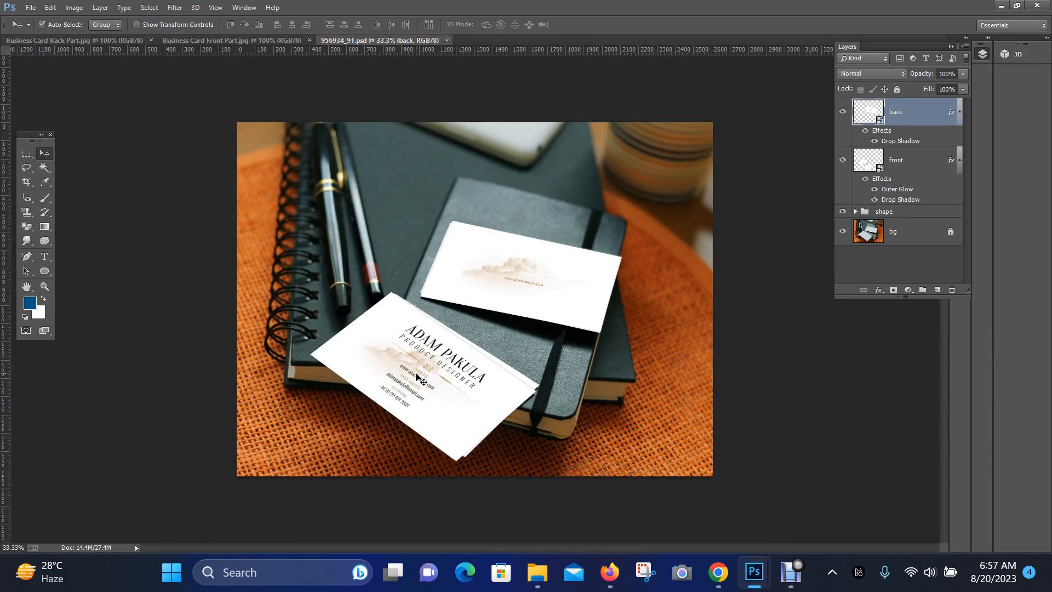
Open the contents of the mockup's front smart object layer for editing and move its window clear of the document tabs
{"action": "left_click", "coordinate": [897, 164]}
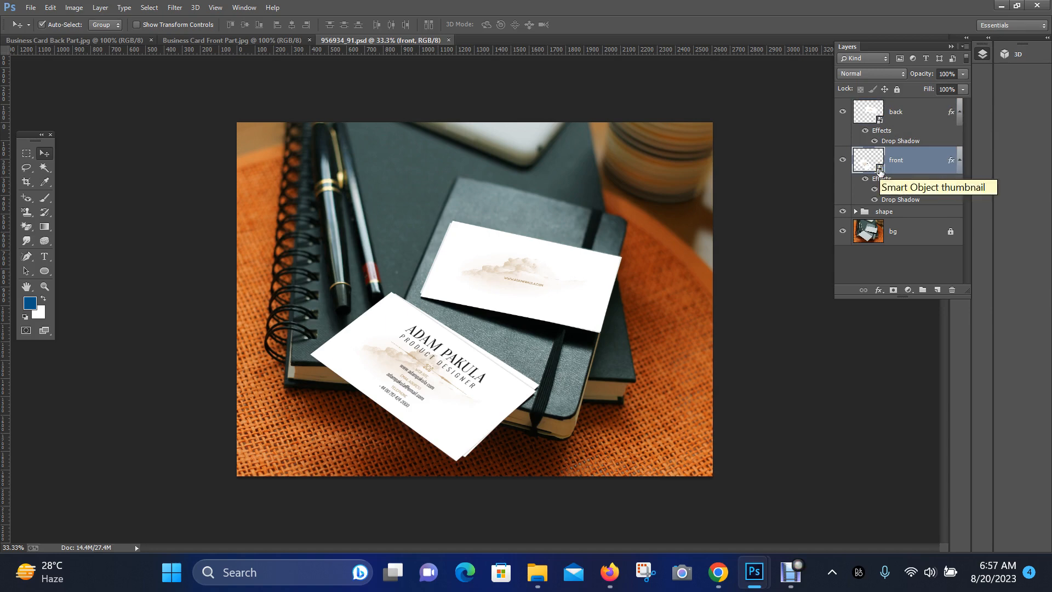
{"action": "left_click", "coordinate": [886, 169]}
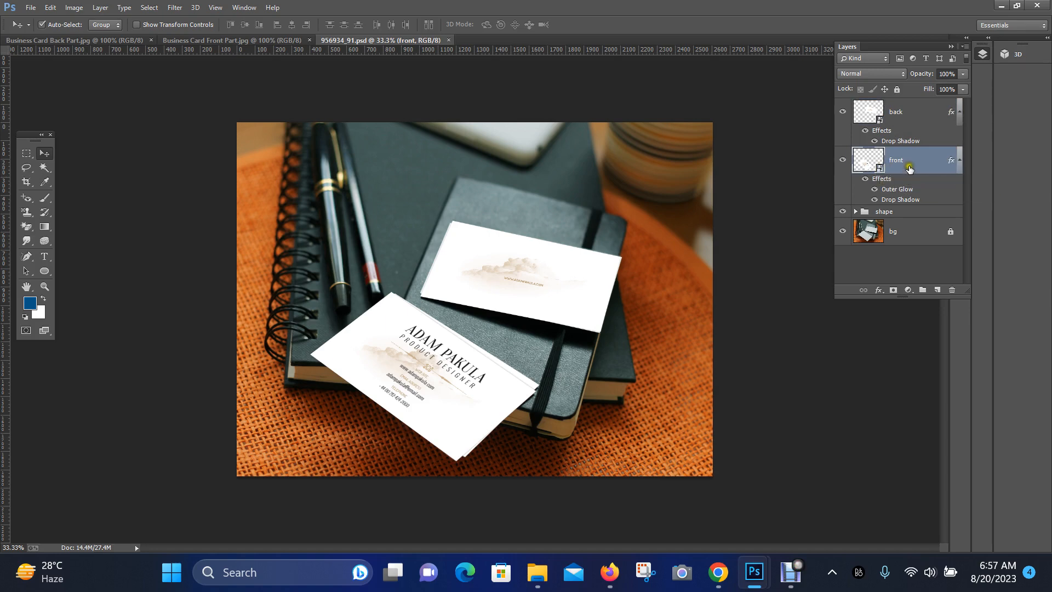
{"action": "right_click", "coordinate": [898, 161]}
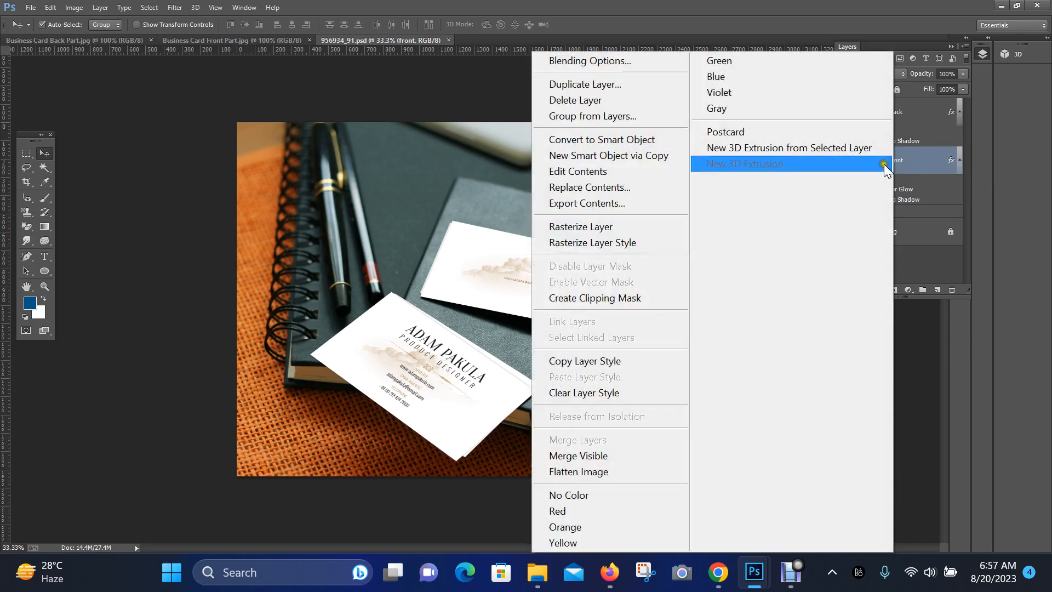
{"action": "left_click", "coordinate": [589, 171]}
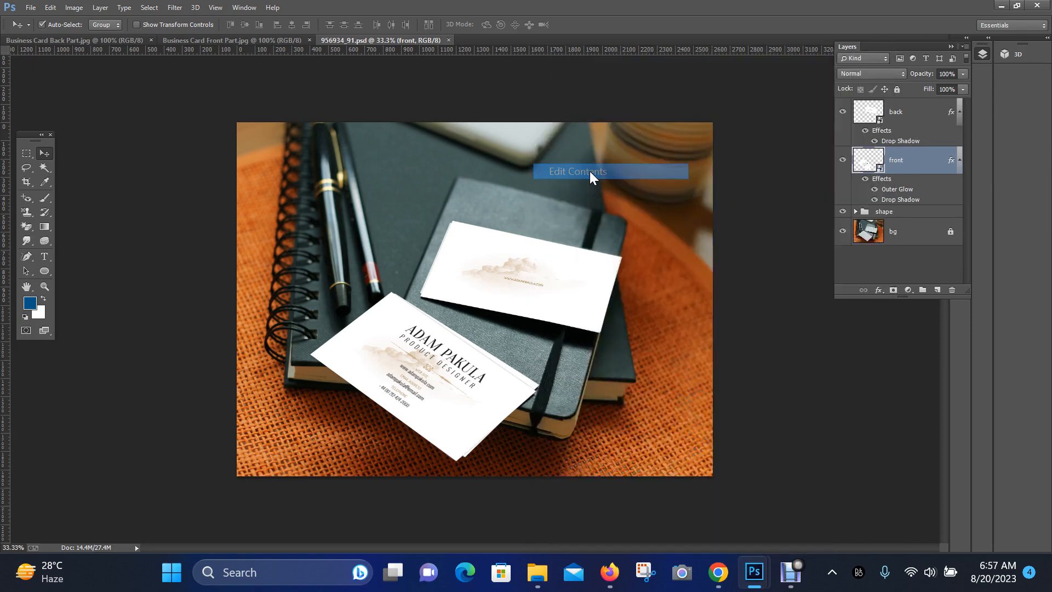
{"action": "left_click", "coordinate": [344, 74]}
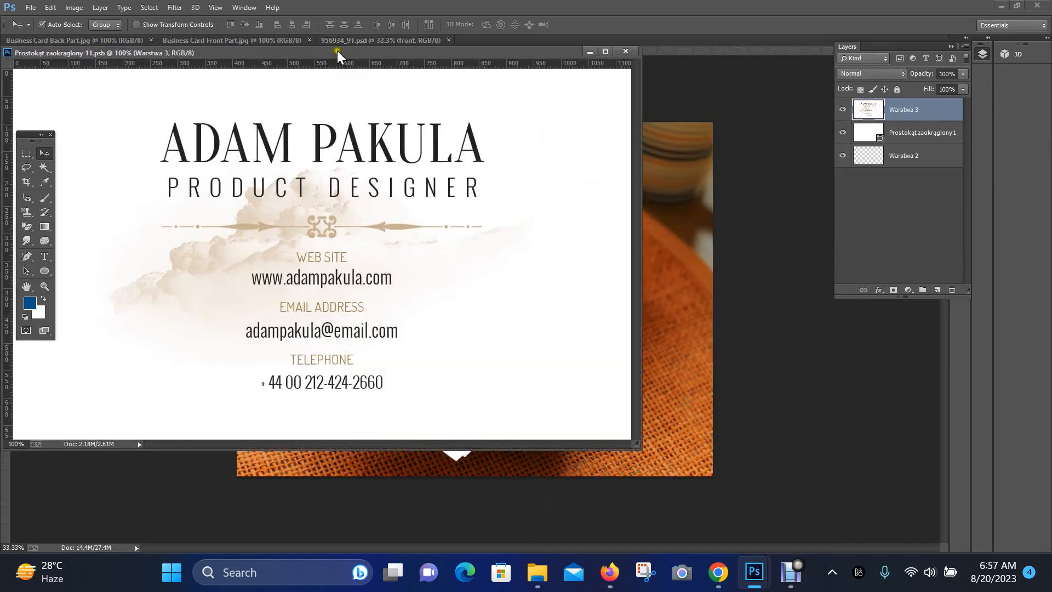
{"action": "left_click_drag", "start_coordinate": [337, 52], "coordinate": [459, 87]}
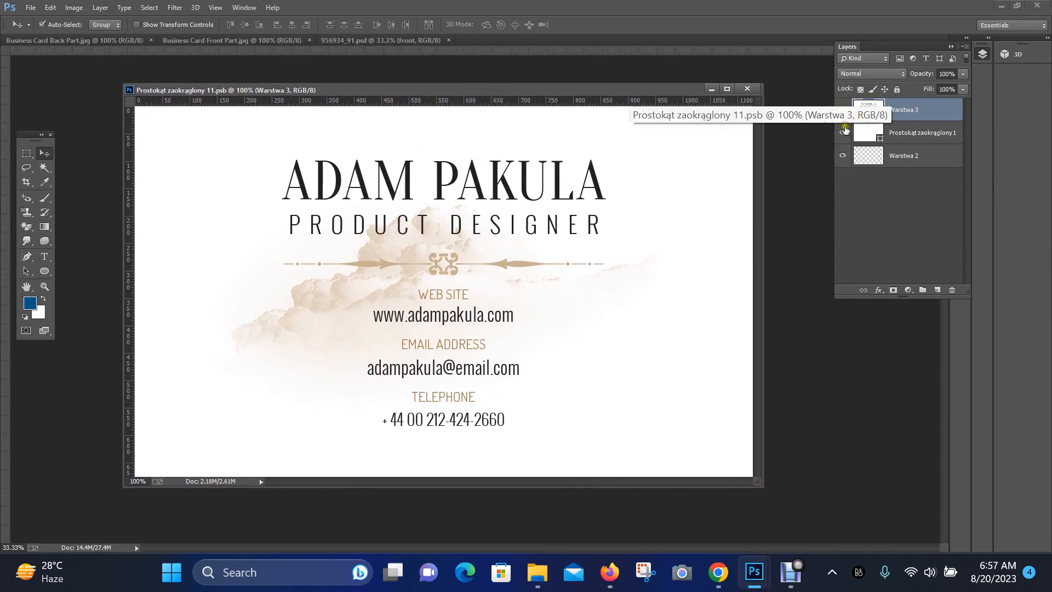
Hide the placeholder artwork layer Warstwa 3 in the front smart object and select the white rounded rectangle layer beneath it
{"action": "left_click", "coordinate": [851, 254]}
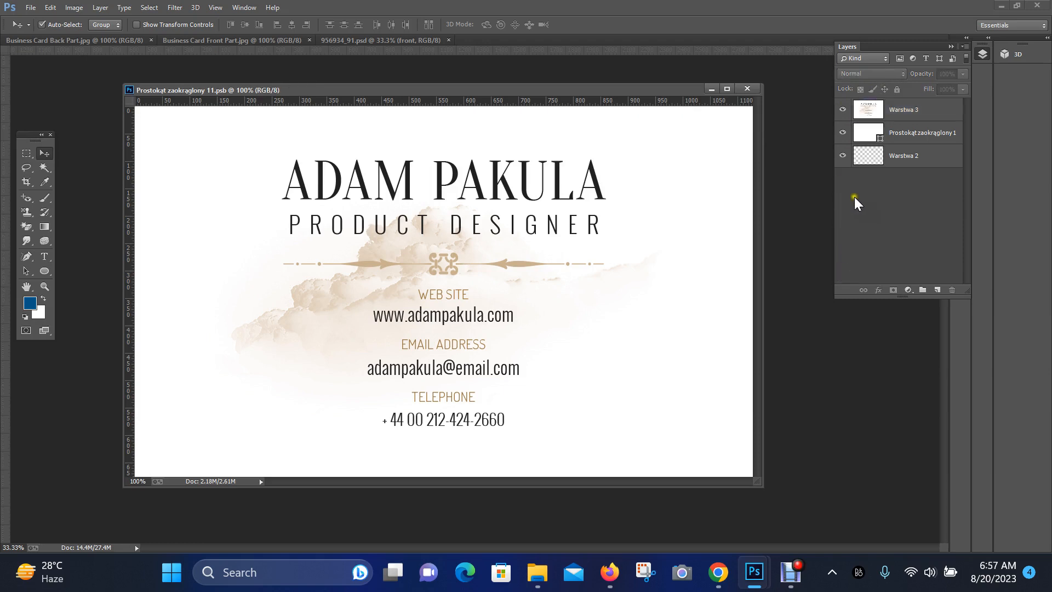
{"action": "left_click", "coordinate": [843, 110]}
{"action": "left_click", "coordinate": [418, 194]}
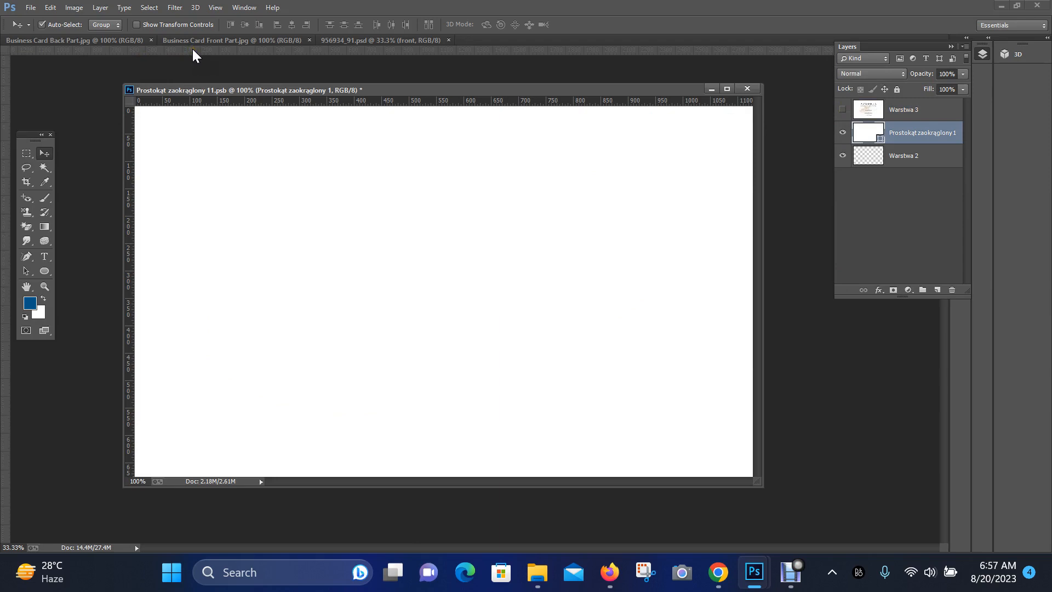
Copy the Business Card Front Part design into the front smart object document and align it with the canvas's upper-left corner
{"action": "left_click", "coordinate": [254, 38]}
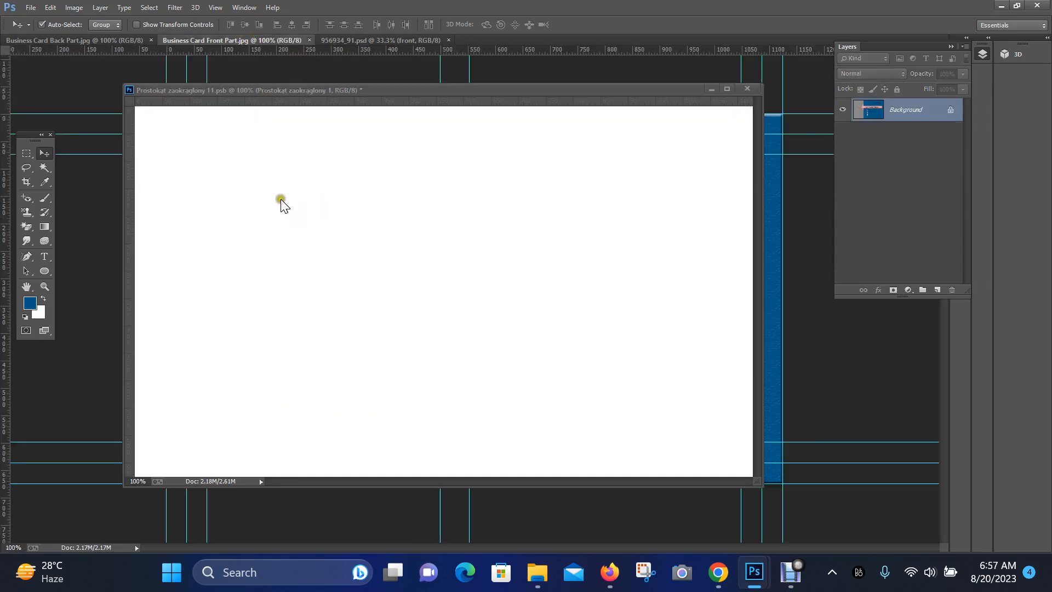
{"action": "left_click_drag", "start_coordinate": [319, 89], "coordinate": [564, 132]}
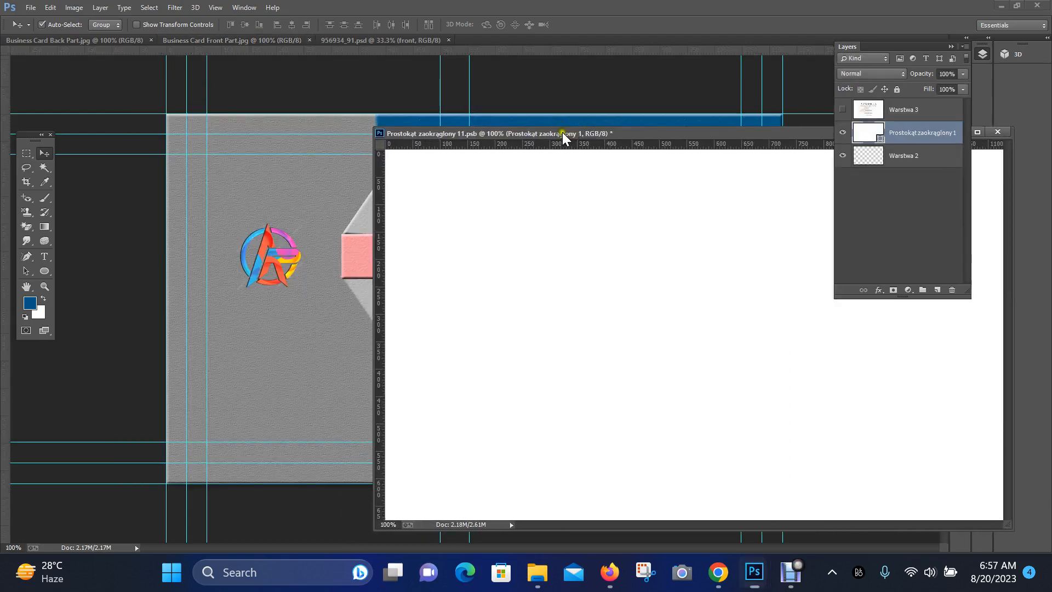
{"action": "left_click", "coordinate": [244, 206]}
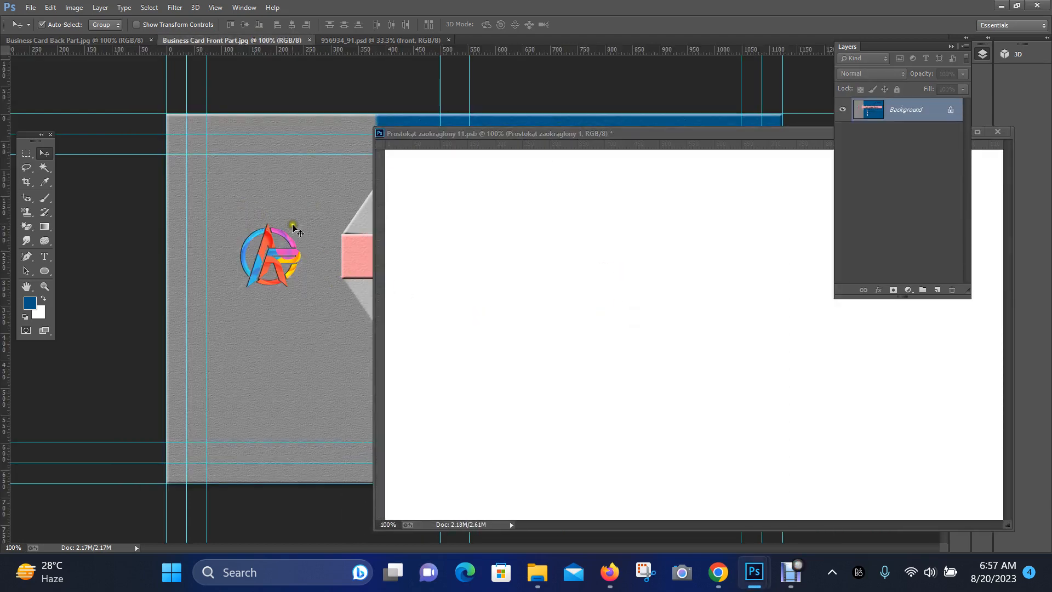
{"action": "left_click_drag", "start_coordinate": [267, 222], "coordinate": [570, 299]}
{"action": "left_click_drag", "start_coordinate": [650, 134], "coordinate": [442, 133]}
{"action": "left_click_drag", "start_coordinate": [555, 240], "coordinate": [473, 198]}
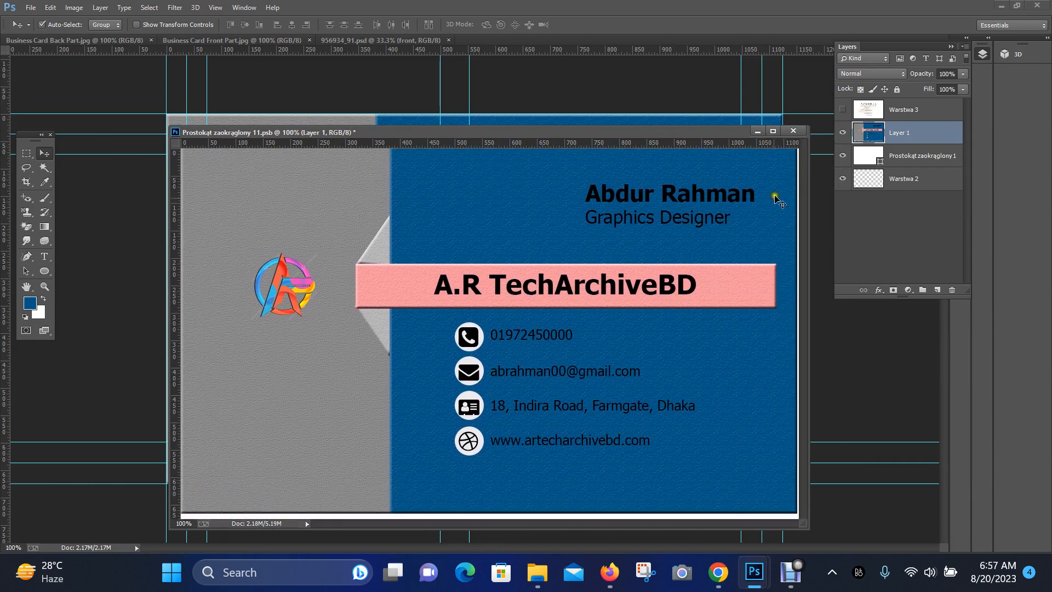
Maximize the smart object window and free-transform the pasted front design so it covers the whole card canvas
{"action": "left_click_drag", "start_coordinate": [775, 137], "coordinate": [774, 136]}
{"action": "left_click", "coordinate": [772, 130]}
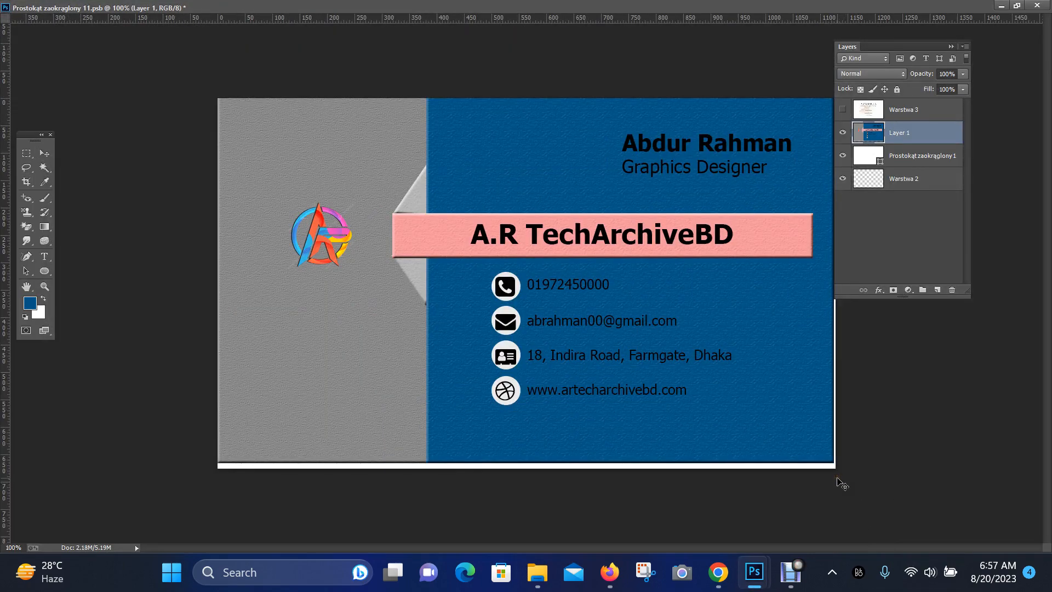
{"action": "key", "text": "ctrl+t"}
{"action": "left_click_drag", "start_coordinate": [834, 466], "coordinate": [835, 471]}
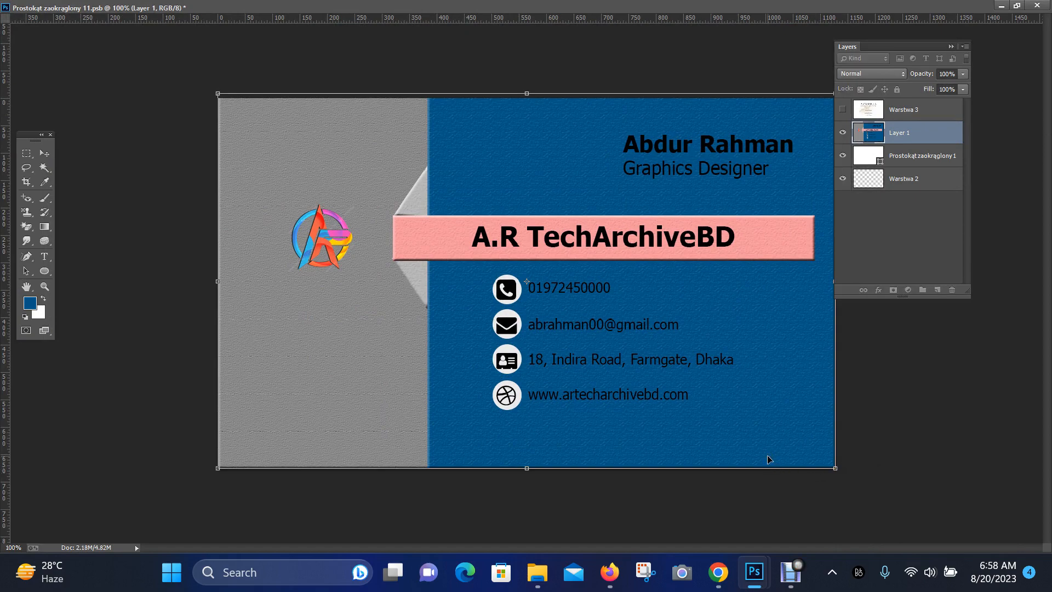
{"action": "key", "text": "Return"}
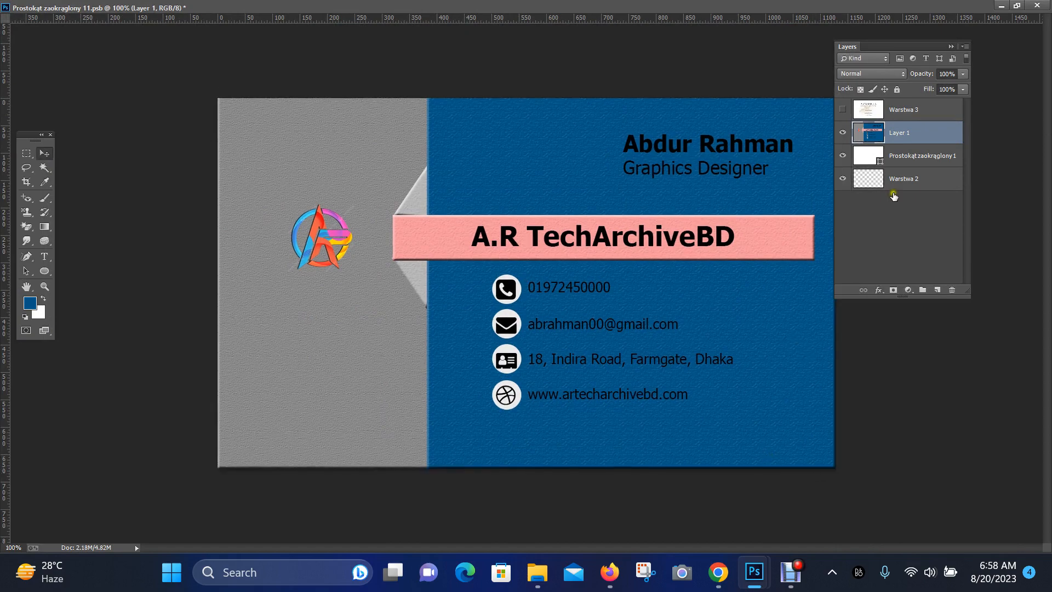
Restore the smart object window, save and close it, and return to the mockup 956934_91.psd
{"action": "left_click", "coordinate": [1014, 4]}
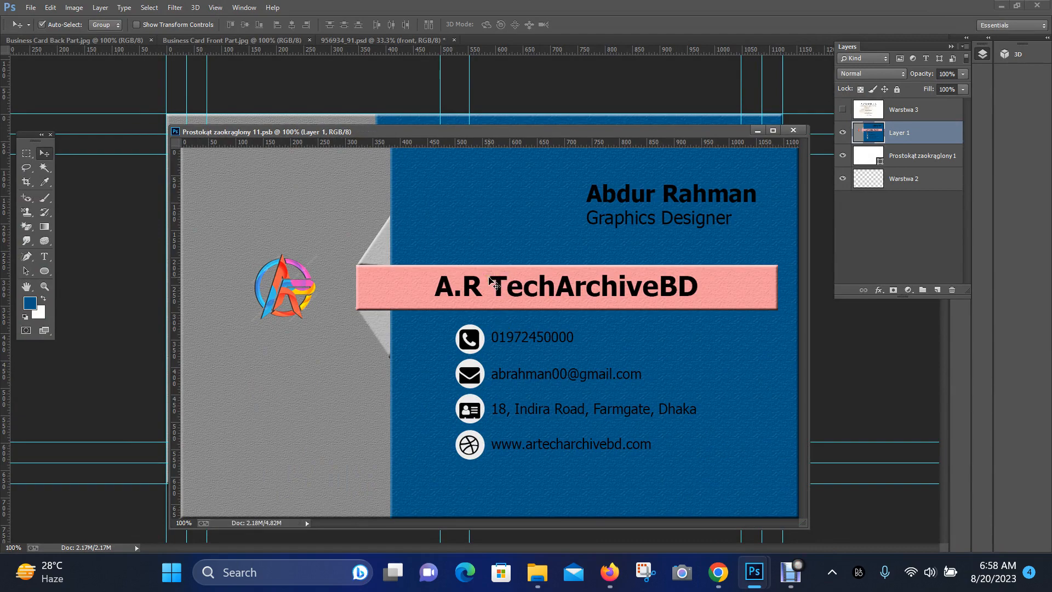
{"action": "left_click", "coordinate": [794, 131]}
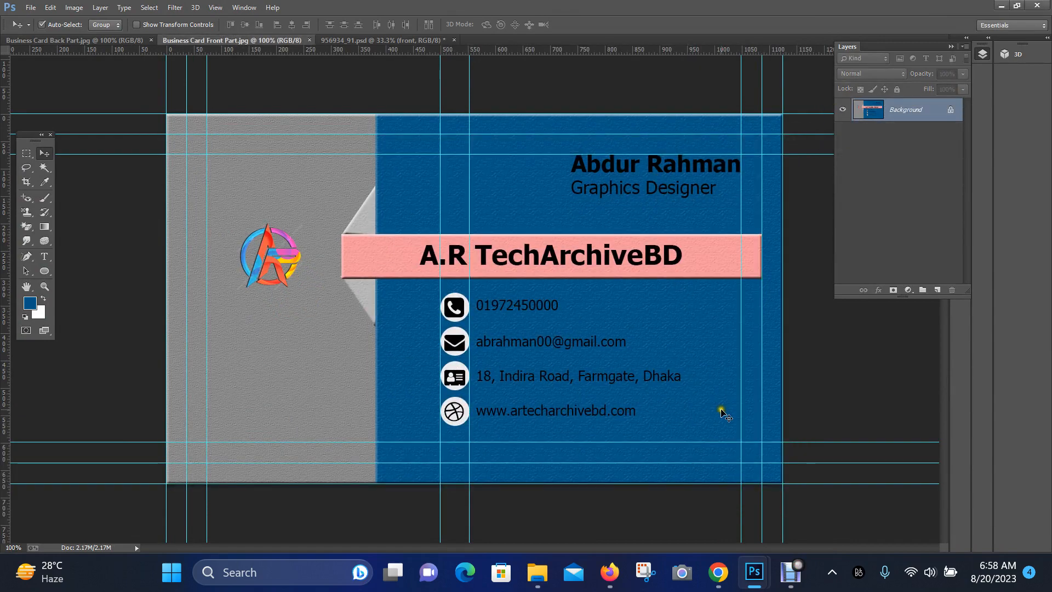
{"action": "left_click", "coordinate": [406, 39]}
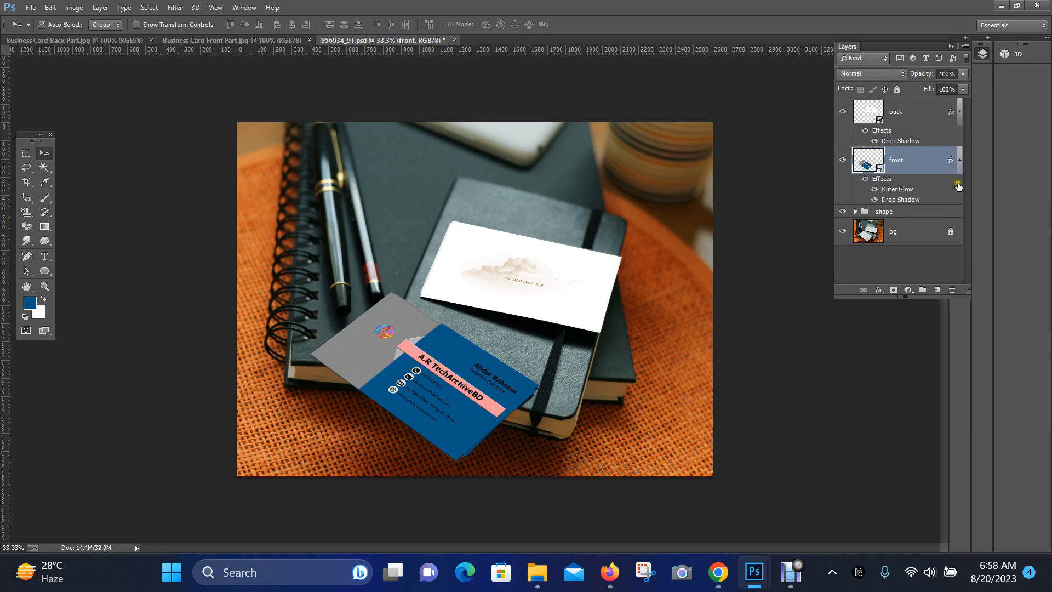
Open the contents of the mockup's back smart object and hide its placeholder artwork layer Warstwa 3
{"action": "left_click", "coordinate": [903, 113]}
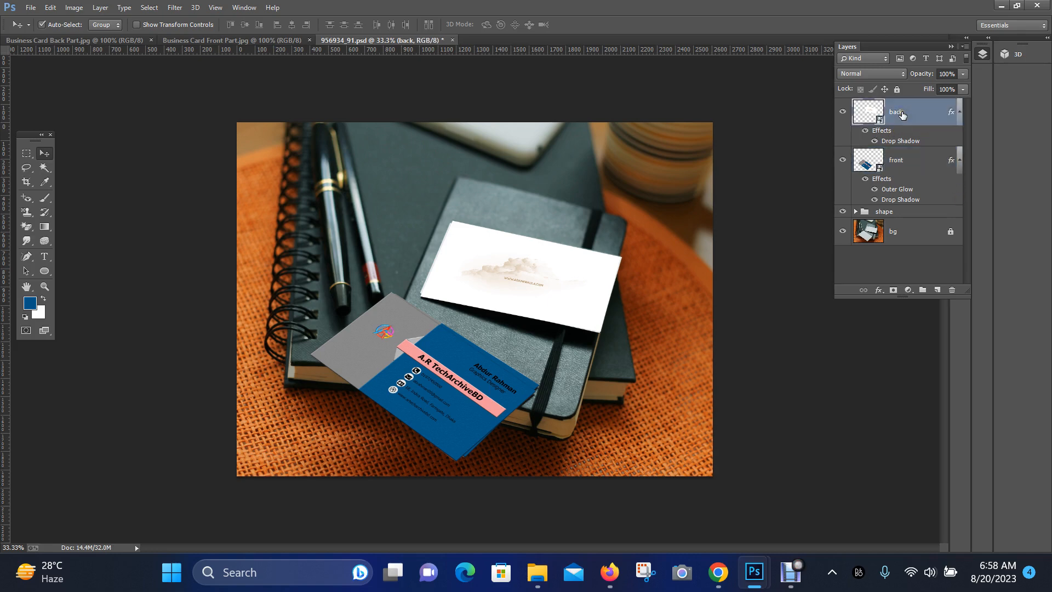
{"action": "right_click", "coordinate": [902, 113]}
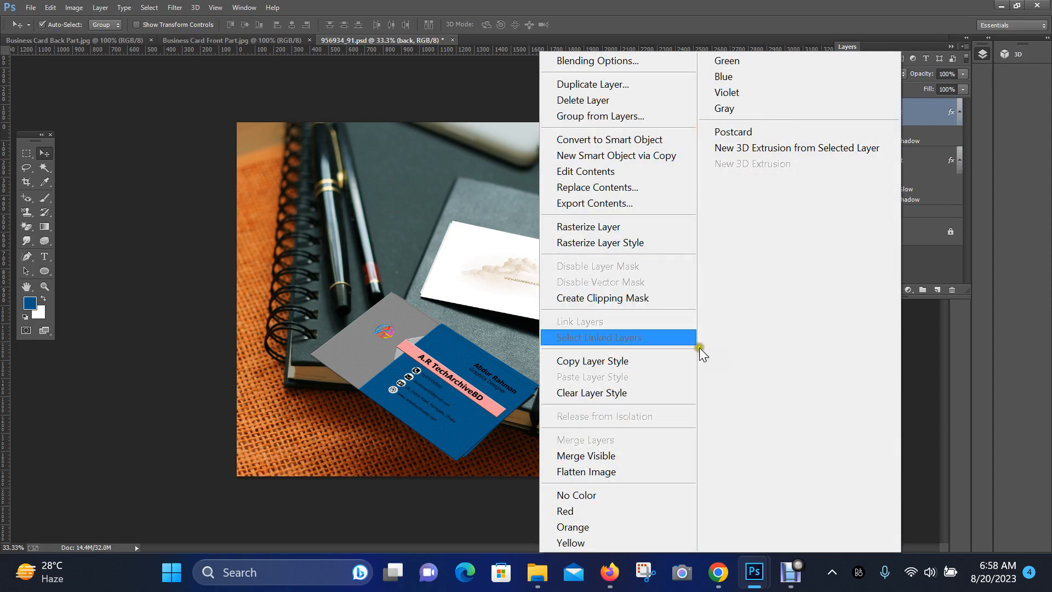
{"action": "left_click", "coordinate": [580, 172]}
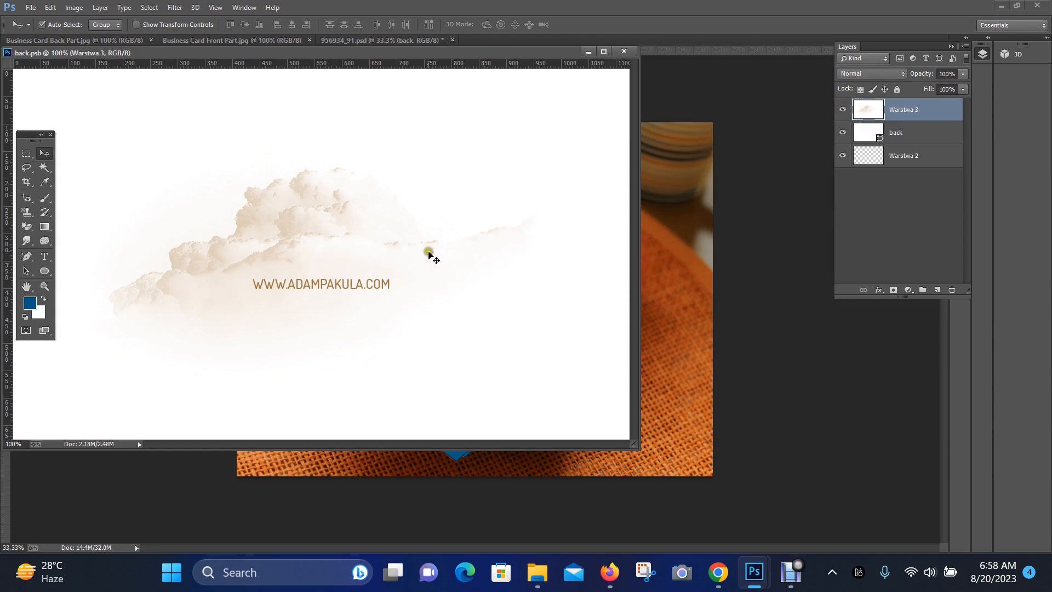
{"action": "left_click", "coordinate": [842, 112]}
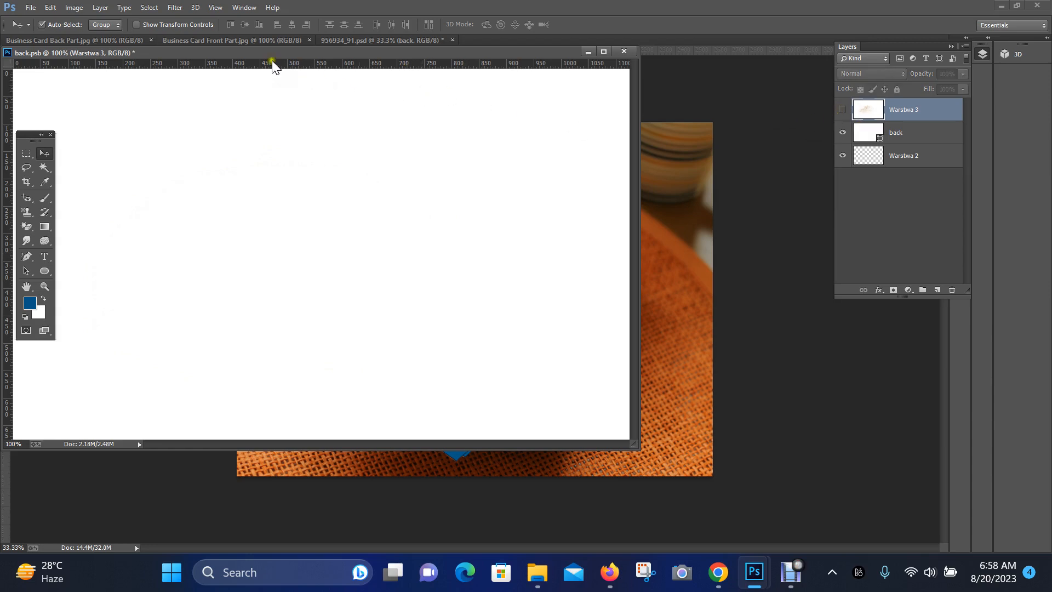
Copy the Business Card Back Part design into the back.psb smart object document as a new layer above the placeholder
{"action": "left_click_drag", "start_coordinate": [269, 51], "coordinate": [401, 90]}
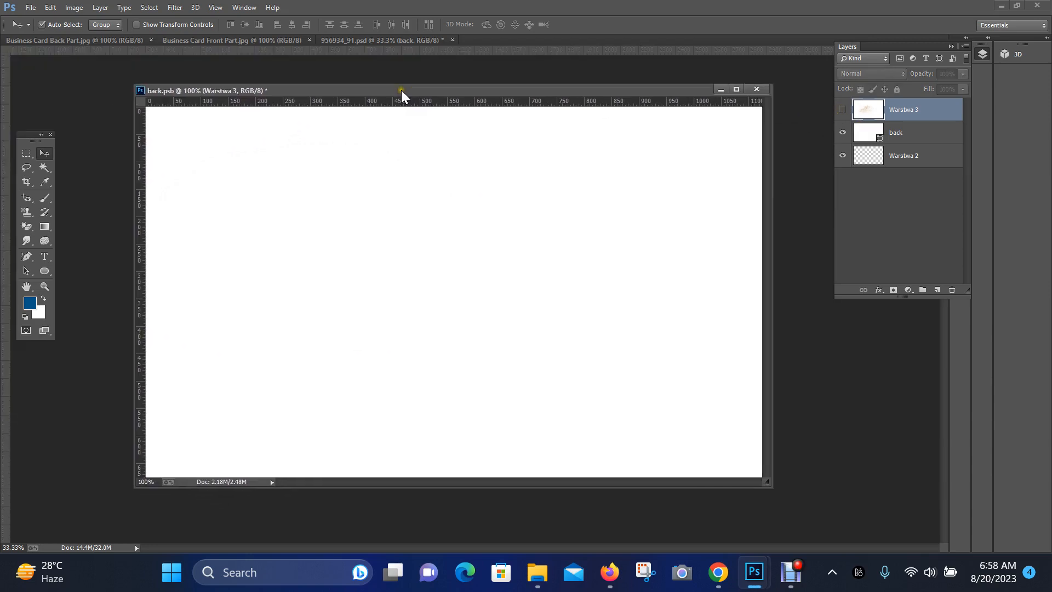
{"action": "left_click", "coordinate": [93, 42]}
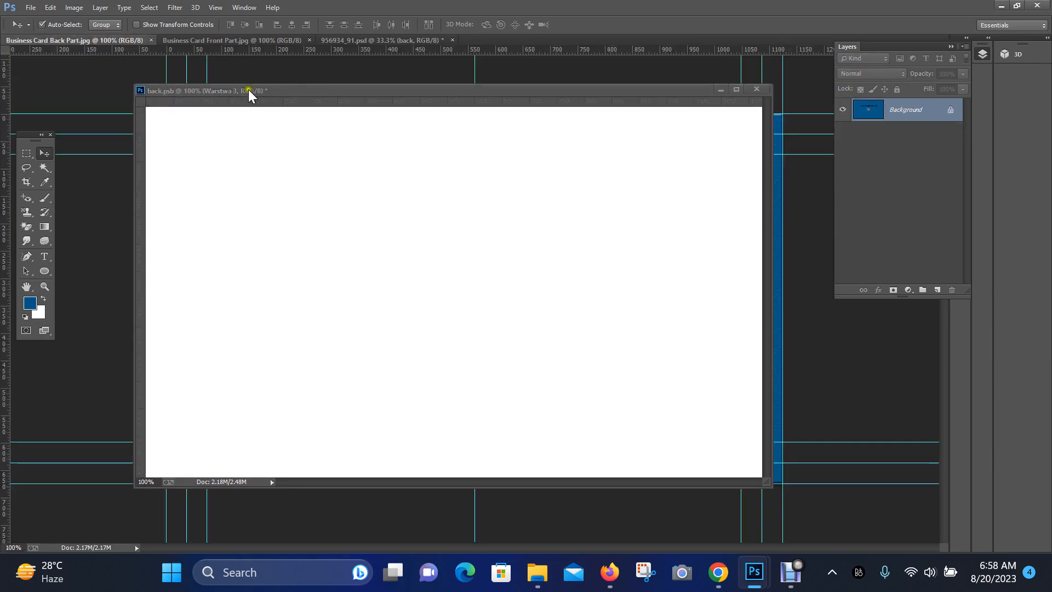
{"action": "left_click_drag", "start_coordinate": [233, 90], "coordinate": [404, 170]}
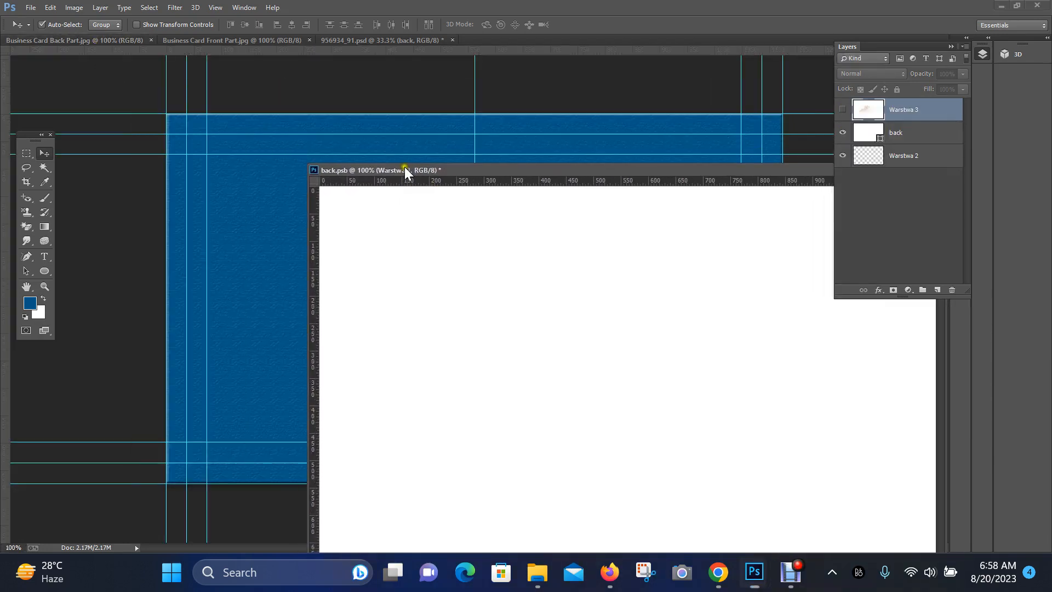
{"action": "left_click", "coordinate": [192, 245]}
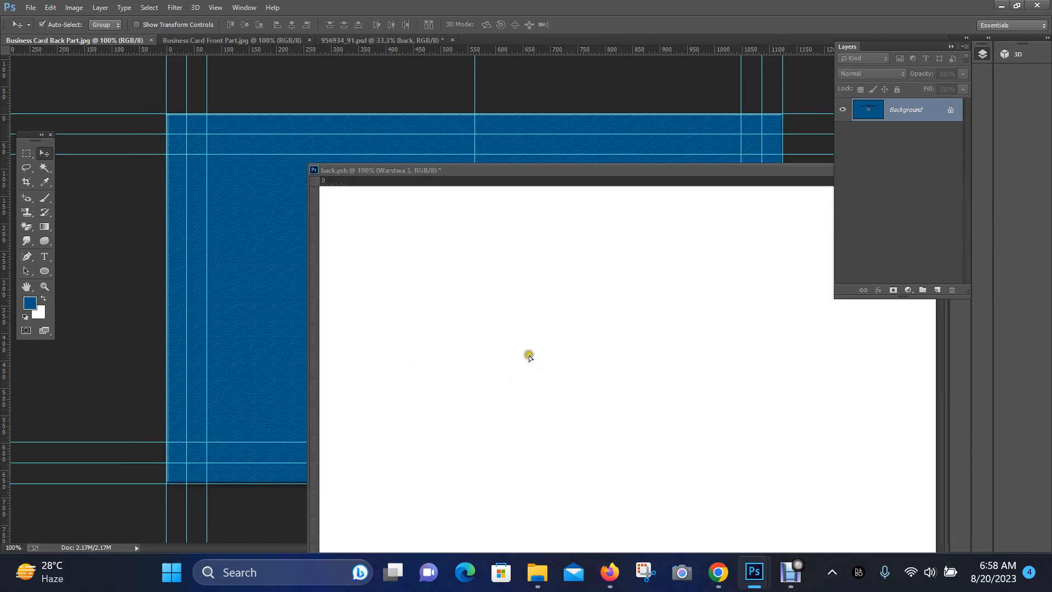
{"action": "left_click_drag", "start_coordinate": [529, 356], "coordinate": [562, 296]}
{"action": "left_click_drag", "start_coordinate": [606, 172], "coordinate": [401, 120]}
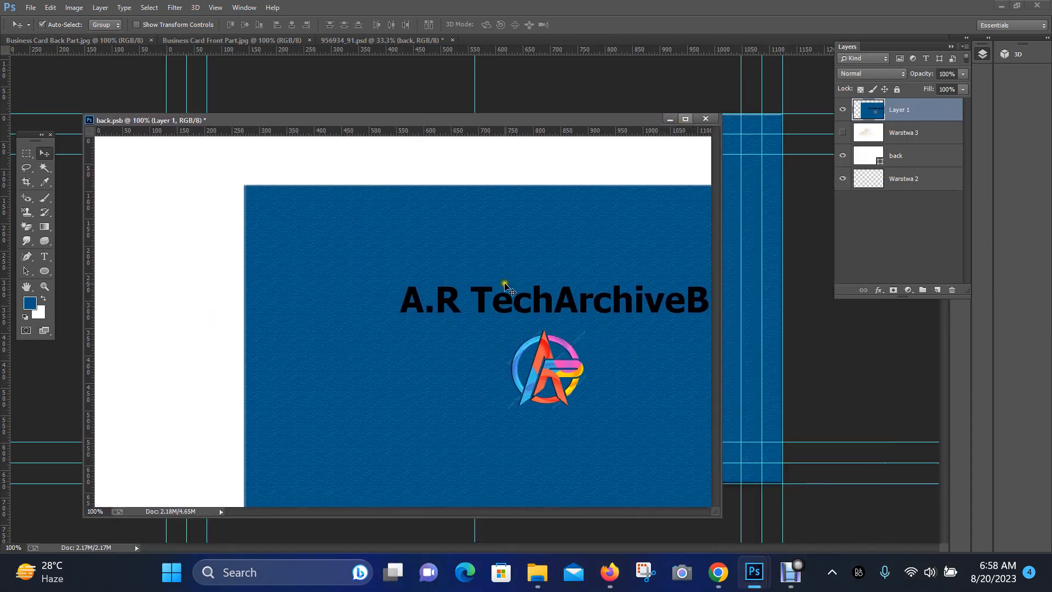
Maximize the back.psb window and free-transform the pasted design to fit the card canvas, extending it slightly past the left edge
{"action": "left_click", "coordinate": [686, 118]}
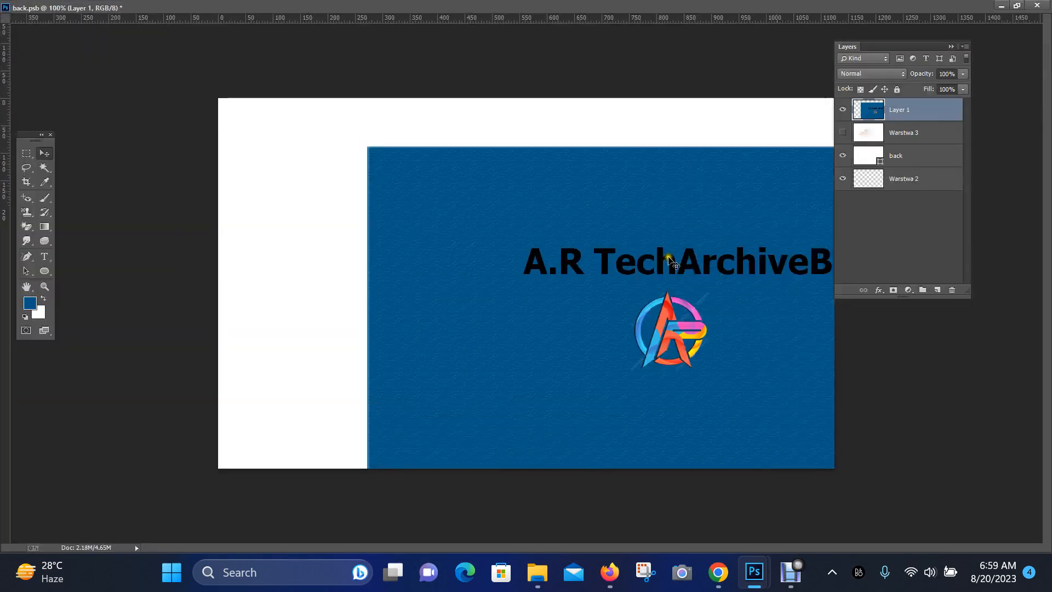
{"action": "left_click", "coordinate": [951, 46]}
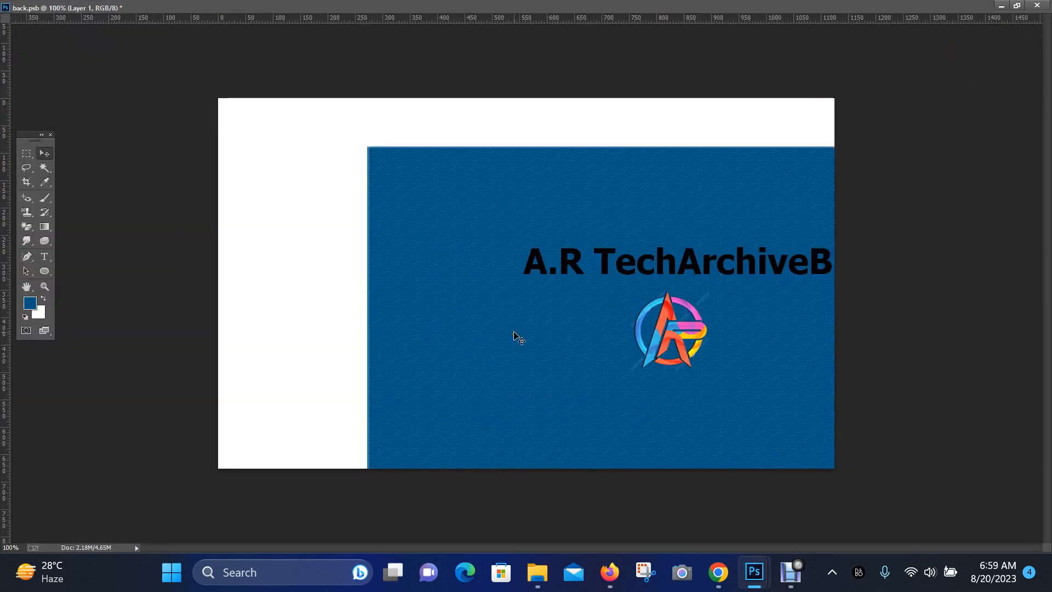
{"action": "key", "text": "ctrl+t"}
{"action": "left_click_drag", "start_coordinate": [548, 349], "coordinate": [403, 303]}
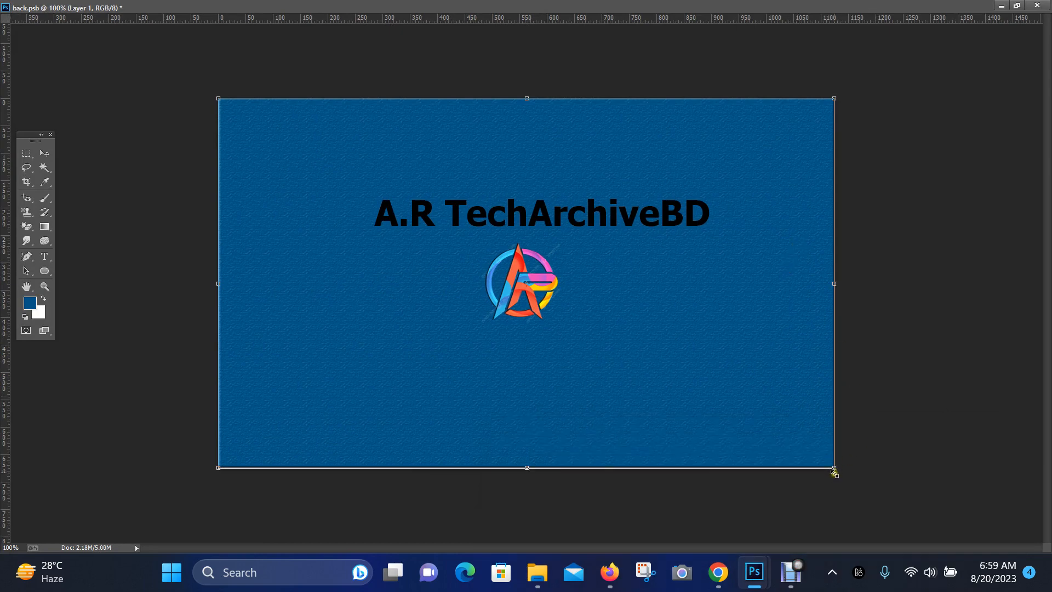
{"action": "left_click_drag", "start_coordinate": [834, 471], "coordinate": [831, 474]}
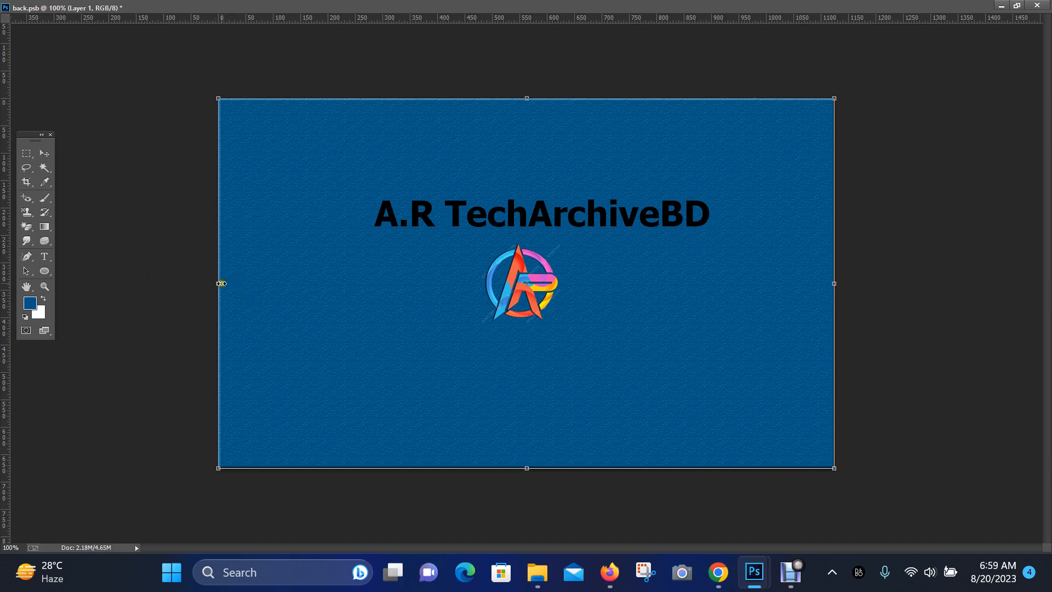
{"action": "left_click_drag", "start_coordinate": [218, 284], "coordinate": [213, 285]}
{"action": "key", "text": "Return"}
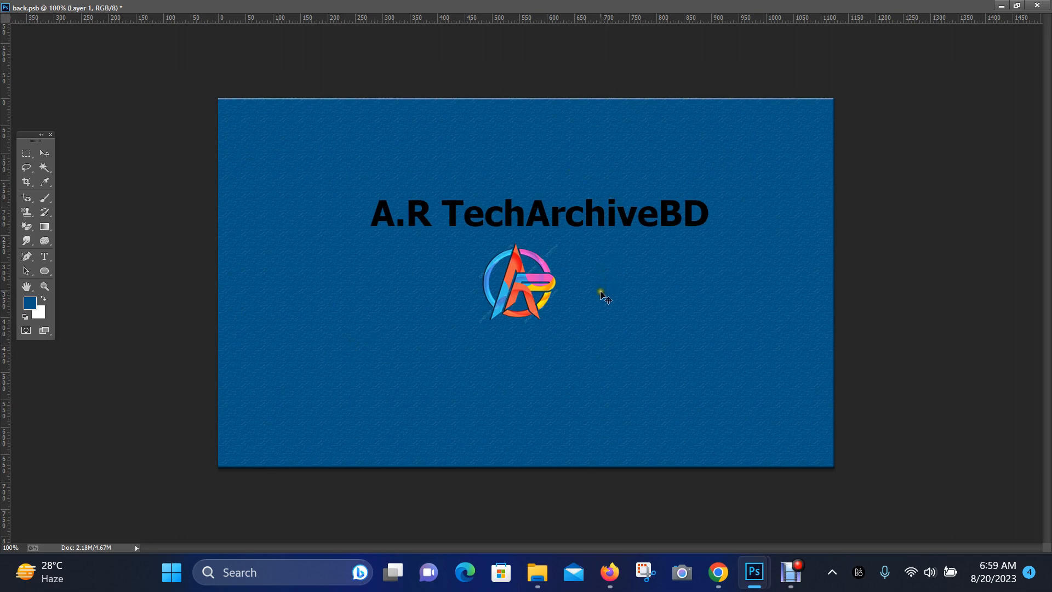
Free-transform the back design again to stretch its upper edge slightly beyond the canvas
{"action": "key", "text": "ctrl+t"}
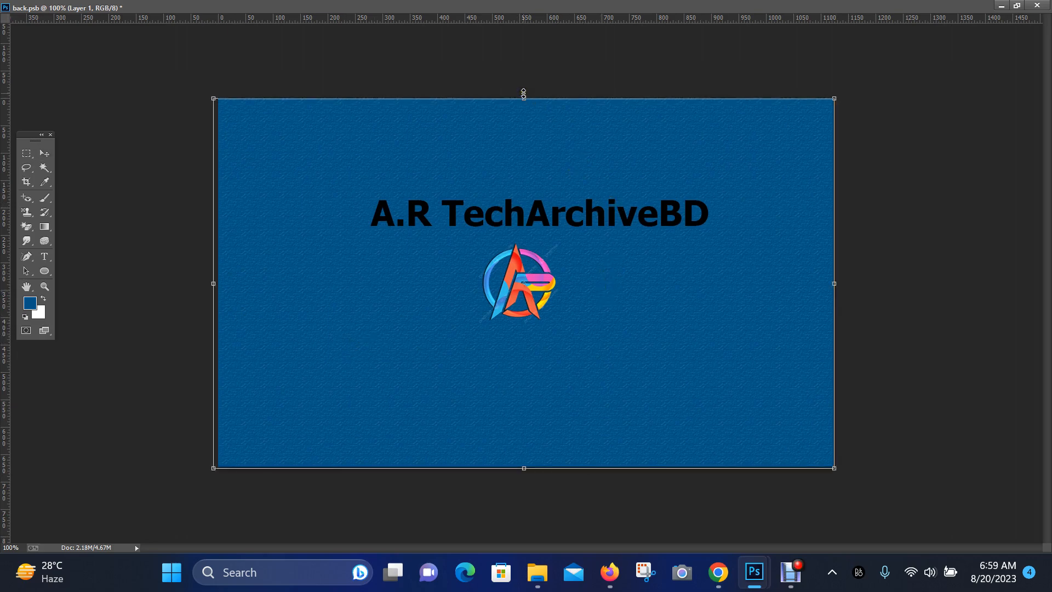
{"action": "left_click_drag", "start_coordinate": [523, 94], "coordinate": [522, 89]}
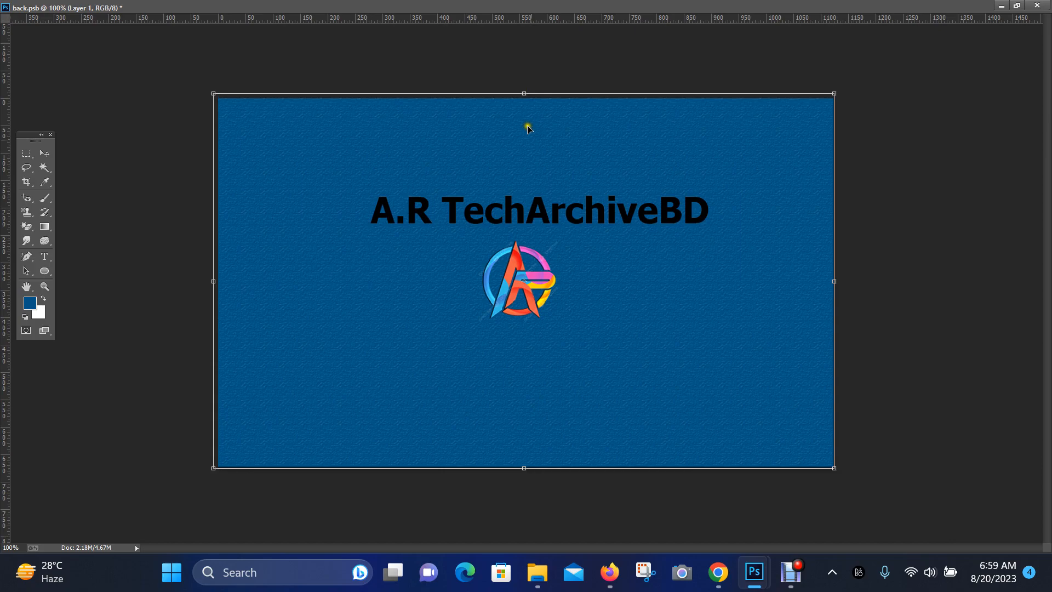
{"action": "double_click", "coordinate": [579, 225]}
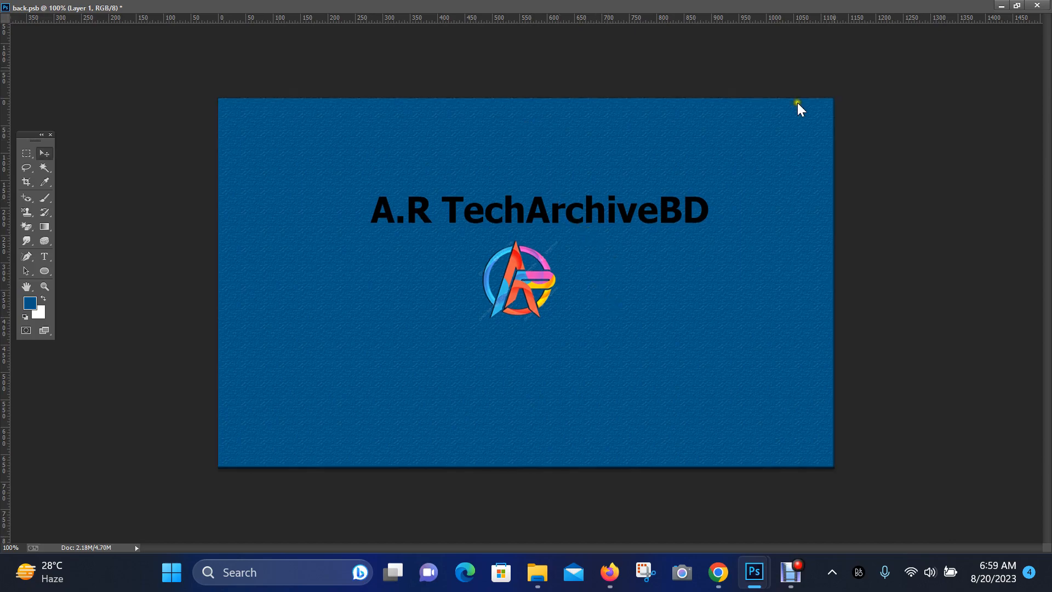
Restore the back.psb window, save and close it, and return to the mockup 956934_91.psd
{"action": "left_click", "coordinate": [1017, 5]}
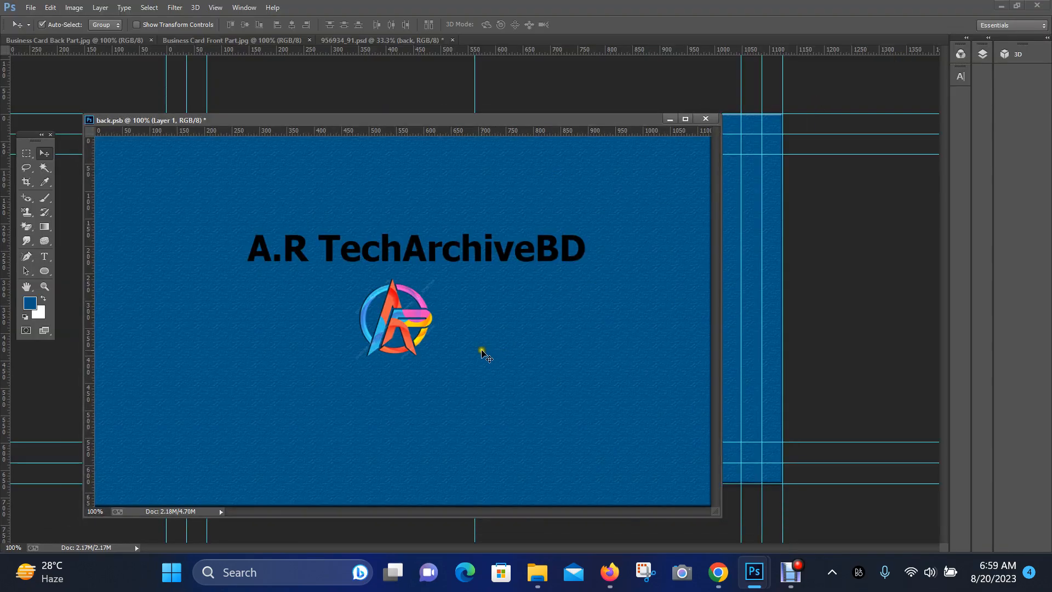
{"action": "key", "text": "ctrl+s"}
{"action": "left_click", "coordinate": [706, 118]}
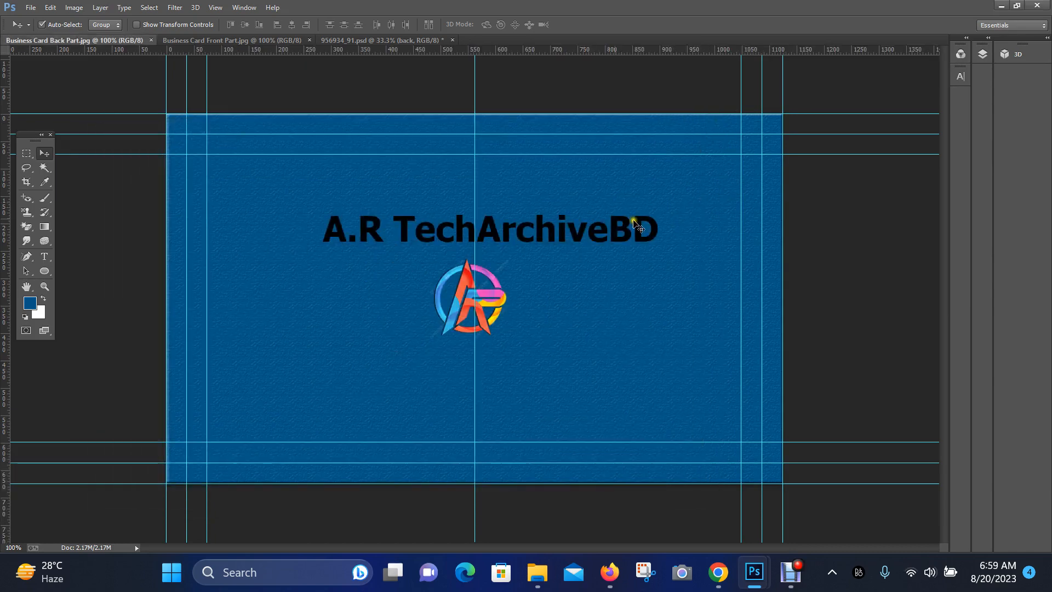
{"action": "left_click", "coordinate": [401, 40]}
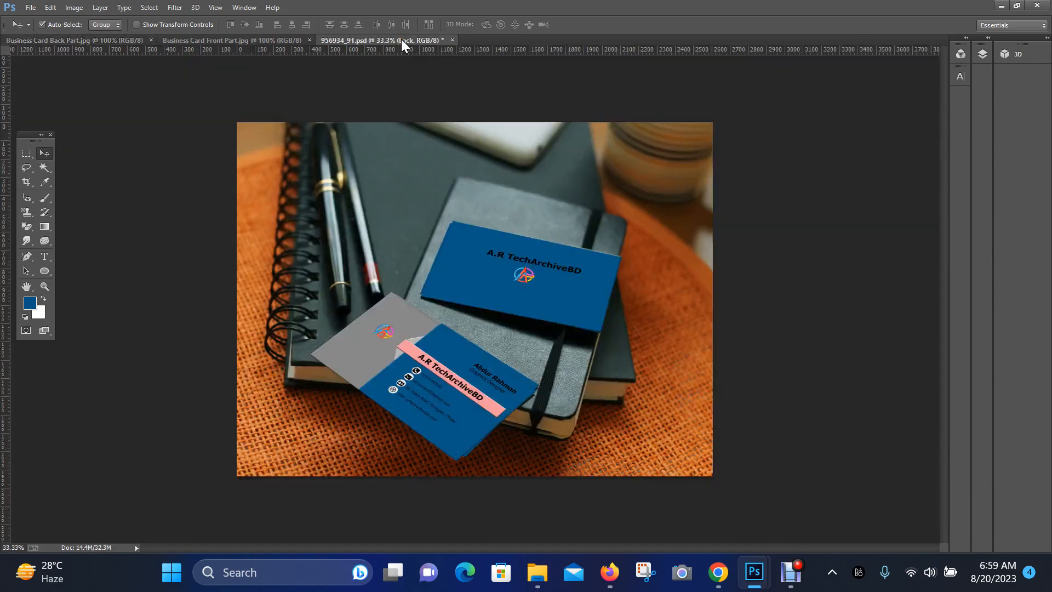